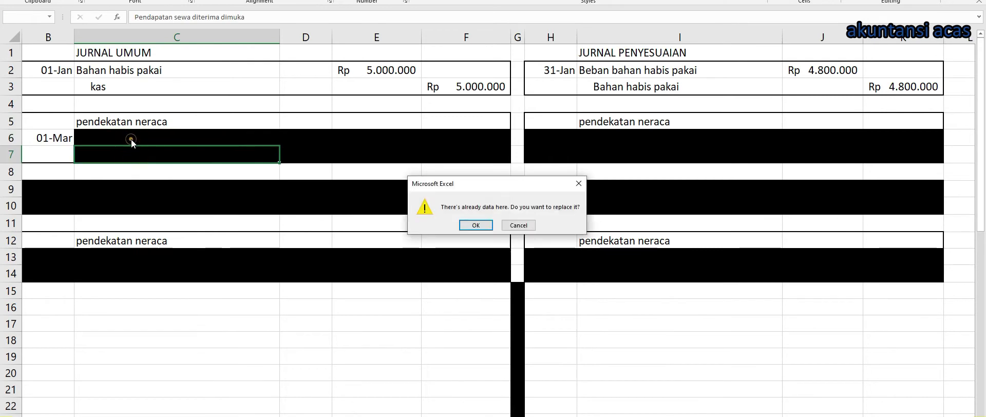
Step: Close the data-replacement prompt and review problem 2 in the Word document against the two pendekatan neraca headings in Jurnal Umum
key("Return")
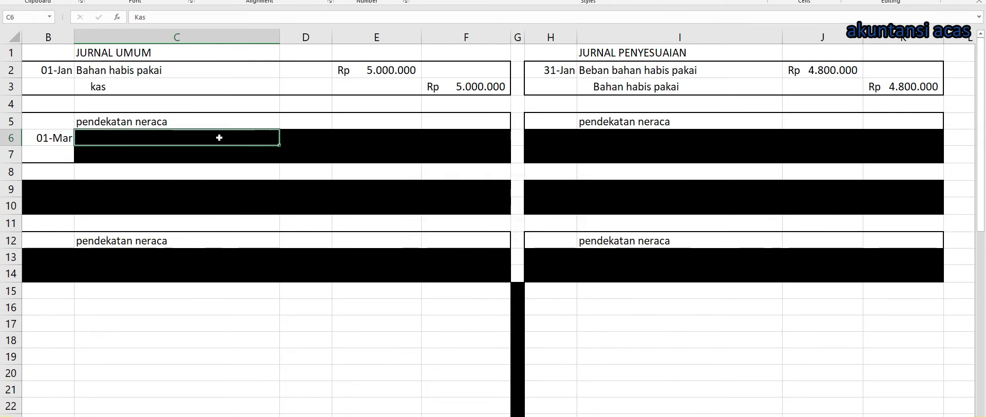
left_click(162, 120)
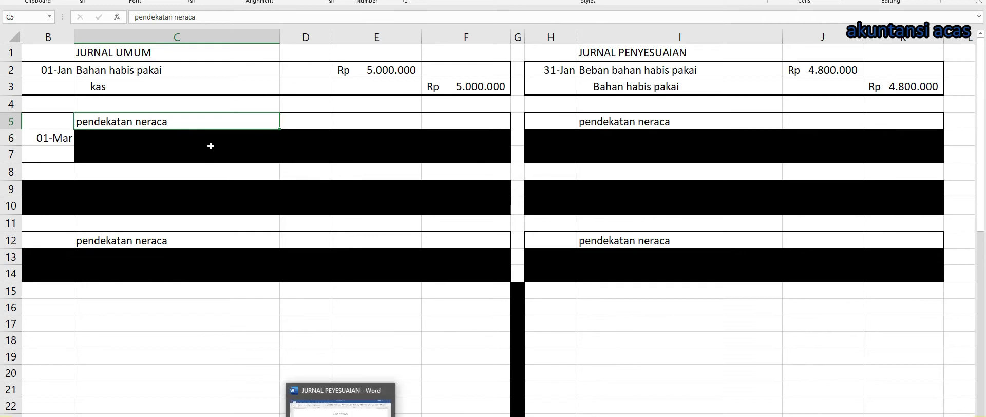
left_click(340, 400)
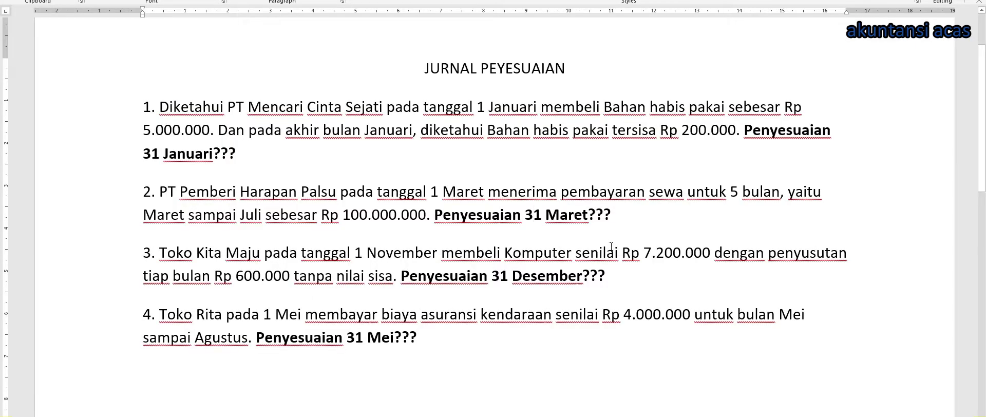
left_click_drag(620, 215, 180, 193)
key("ctrl+c")
left_click(403, 408)
left_click(97, 124)
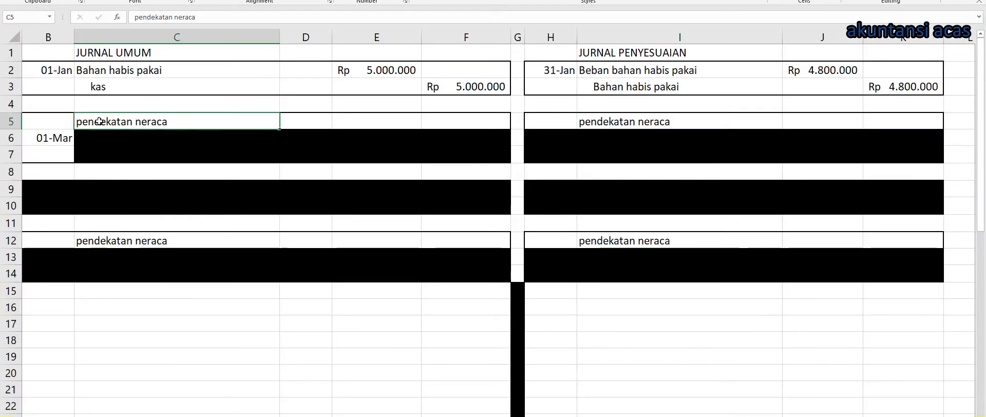
left_click(158, 240)
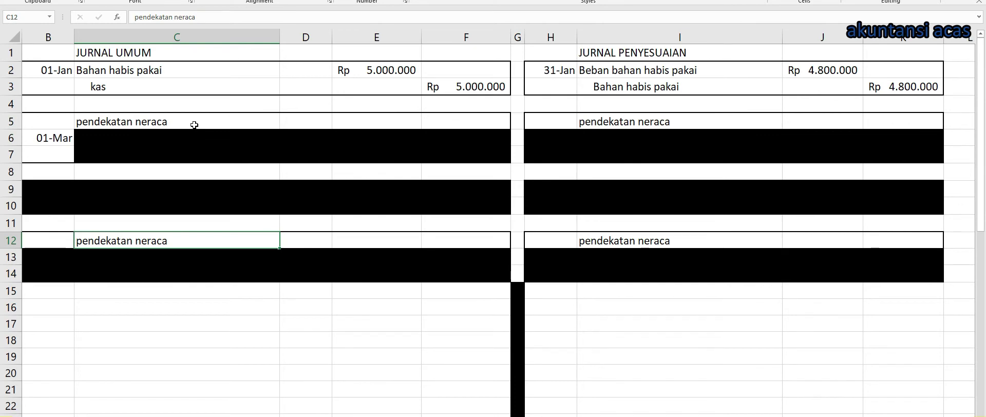
left_click(199, 122)
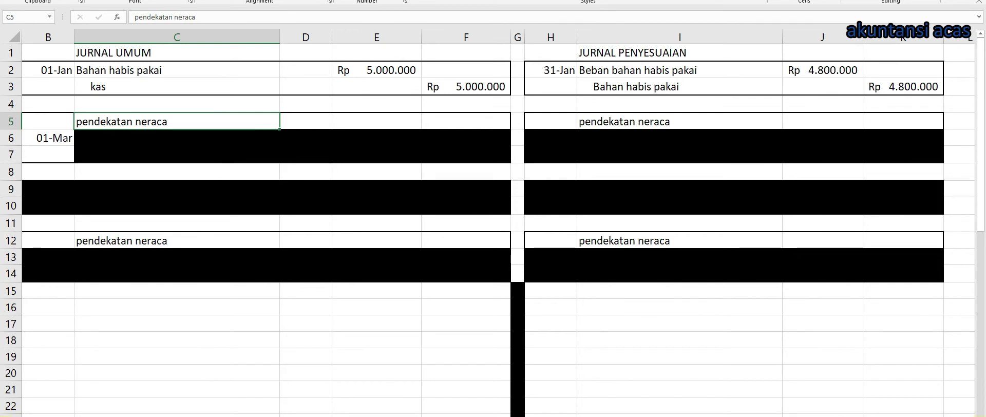
Step: Check the rent payment in problem 2 in Word and clear the black fill from the 1 March Kas entry in row 6 of Jurnal Umum
left_click(112, 131)
left_click(116, 136)
key("alt+Tab")
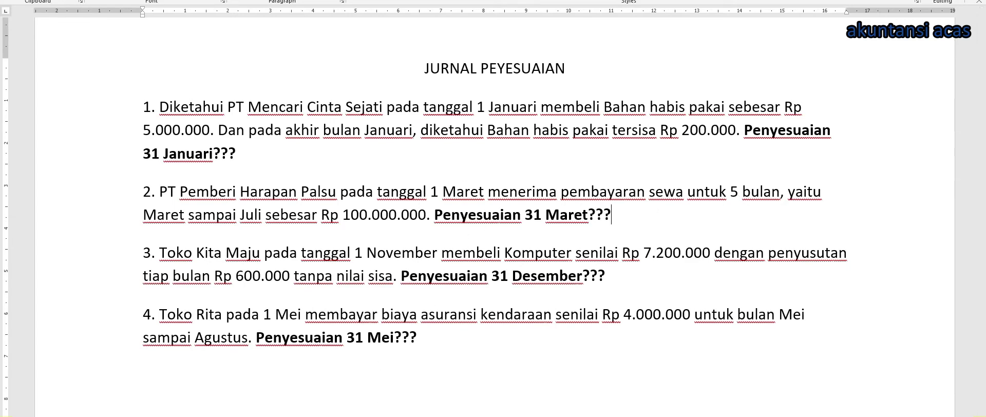
key("alt+Tab")
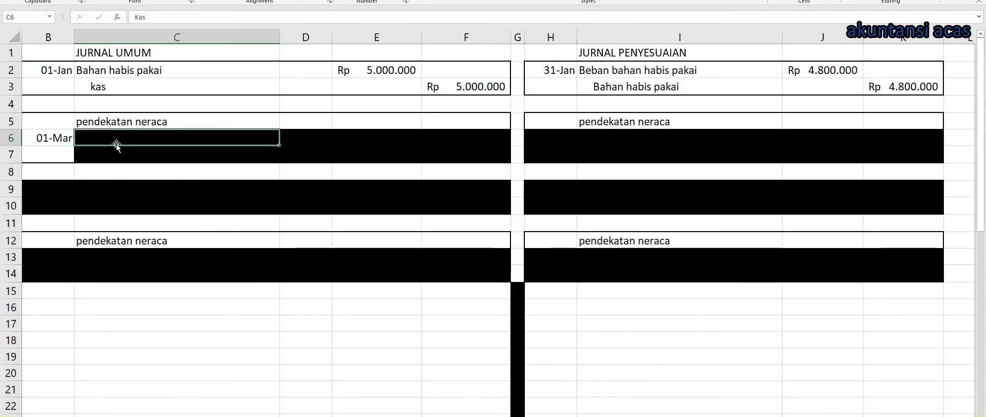
key("alt+Tab")
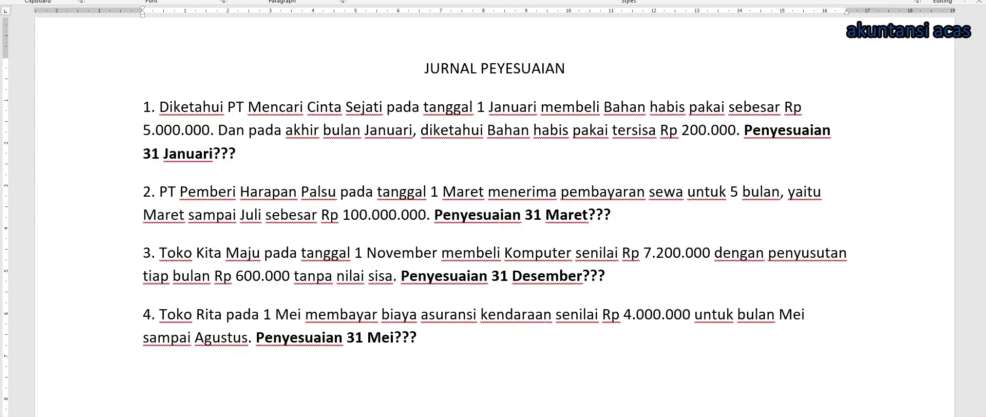
double_click(353, 216)
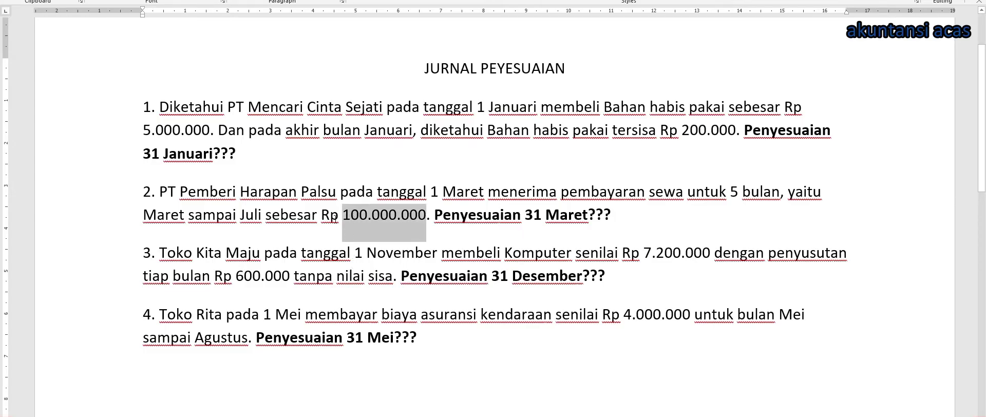
left_click_drag(339, 216, 406, 216)
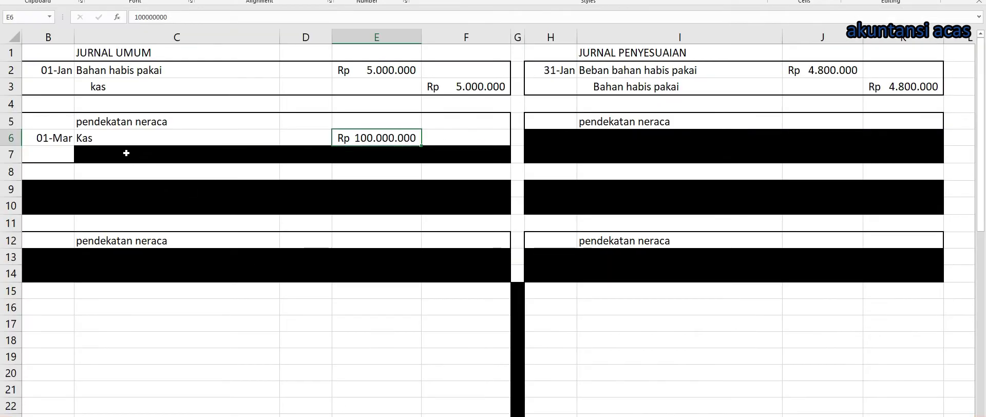
Step: Clear the black fill from C7:F7 to uncover the credit entry of the 1 March journal
left_click_drag(125, 152, 465, 154)
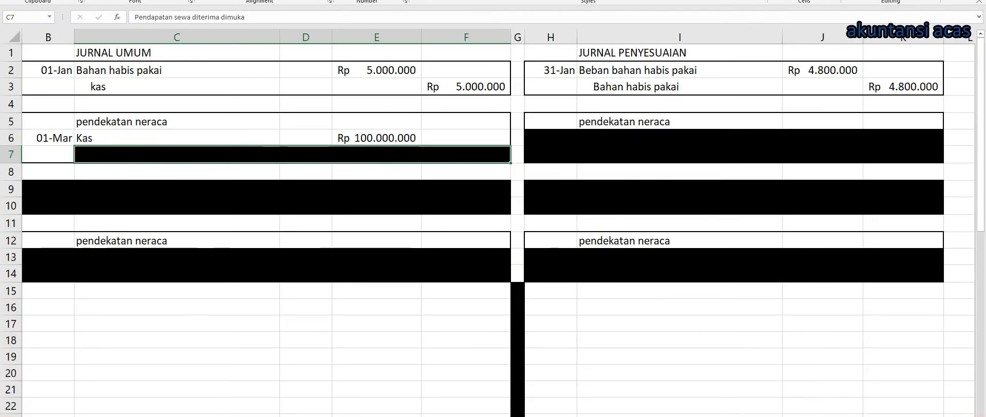
left_click(218, 154)
key("Return")
left_click(219, 154)
left_click(219, 137)
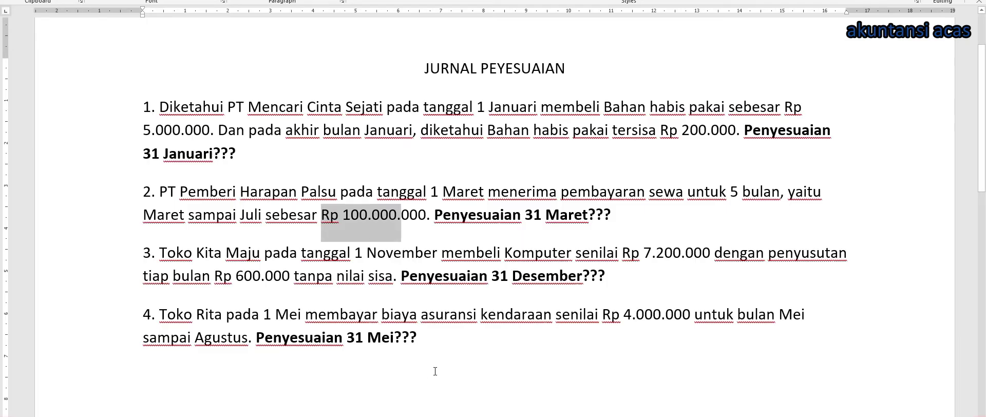
Step: Compare the rental period and payment amount in Word's problem 2 with the Pendapatan sewa diterima dimuka entry in the Excel journal
left_click_drag(730, 191, 780, 193)
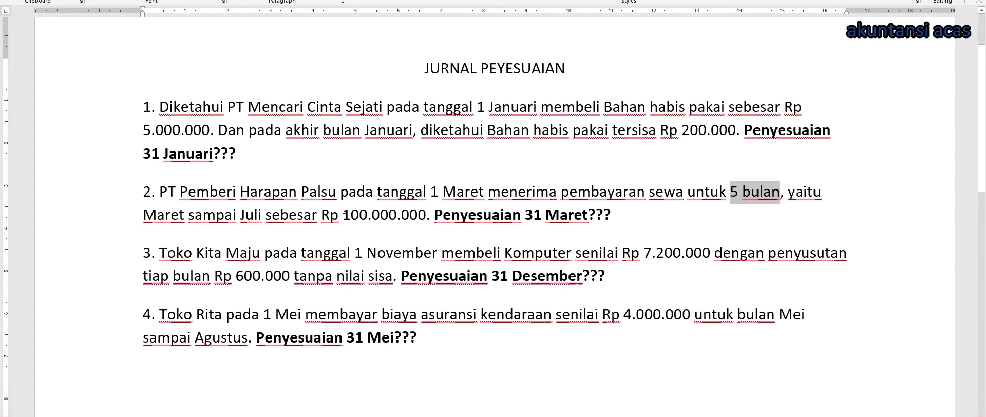
left_click_drag(342, 214, 429, 214)
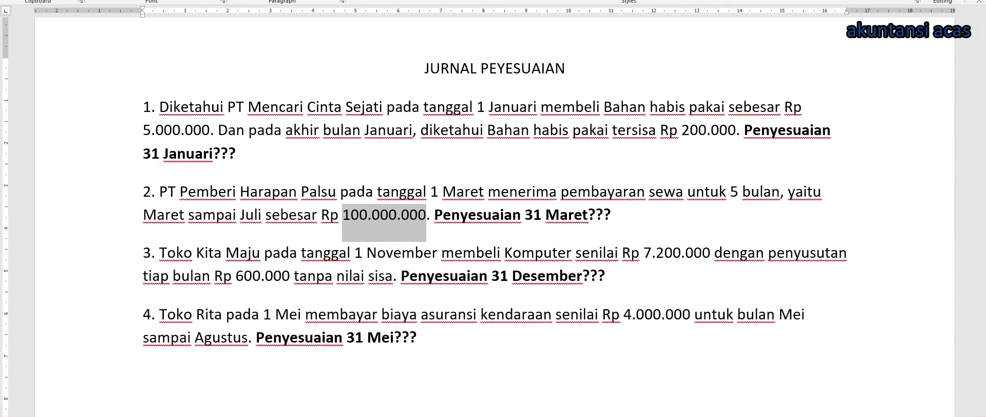
key("alt+Tab")
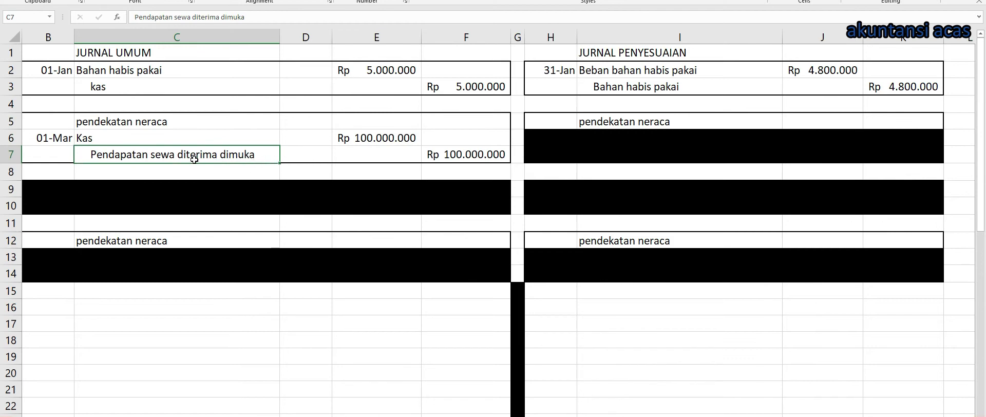
left_click(238, 170)
left_click(245, 159)
left_click(246, 168)
left_click(250, 153)
left_click(252, 172)
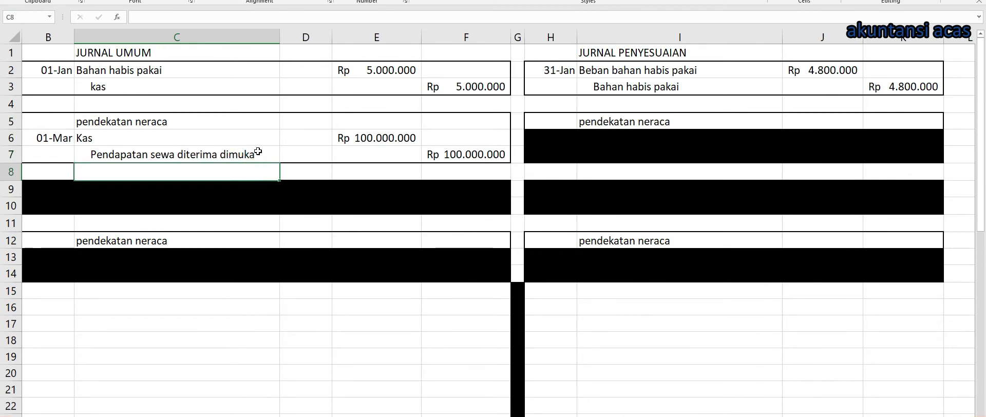
left_click(258, 149)
left_click(258, 169)
left_click(257, 154)
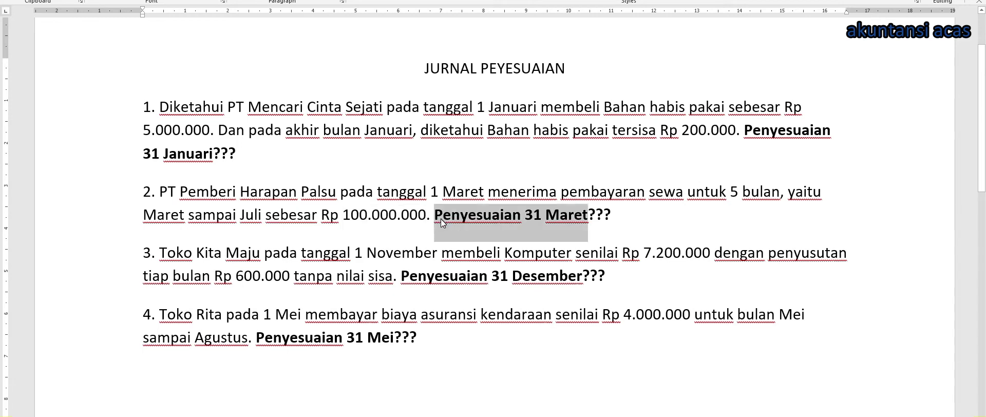
Step: Examine the 31 Maret adjustment question and the word sewa in problem 2 of the Word document, dismissing the low-battery notice
left_click(604, 214)
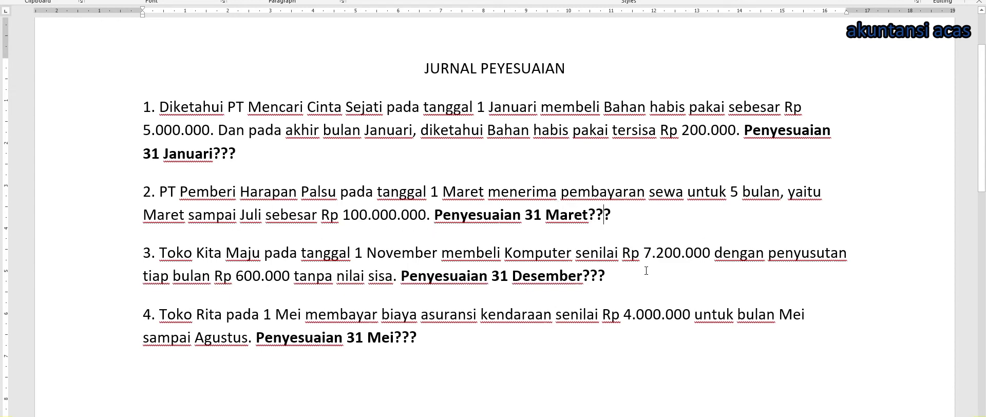
left_click(622, 218)
left_click_drag(649, 193, 686, 191)
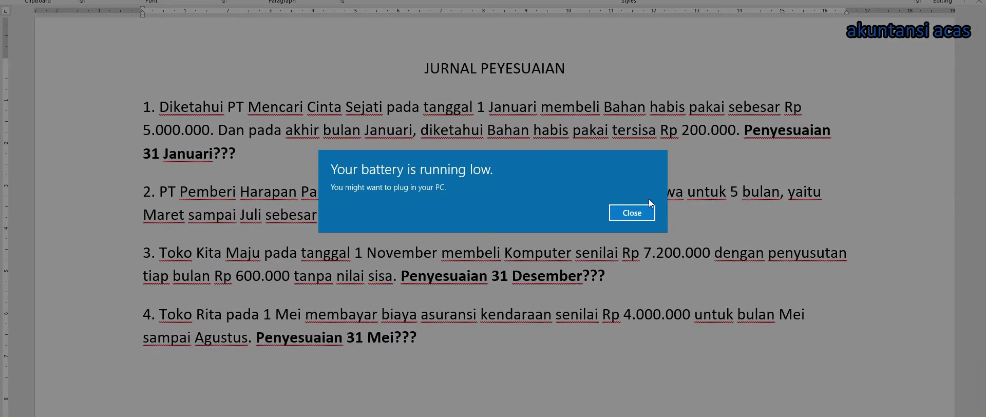
left_click(650, 213)
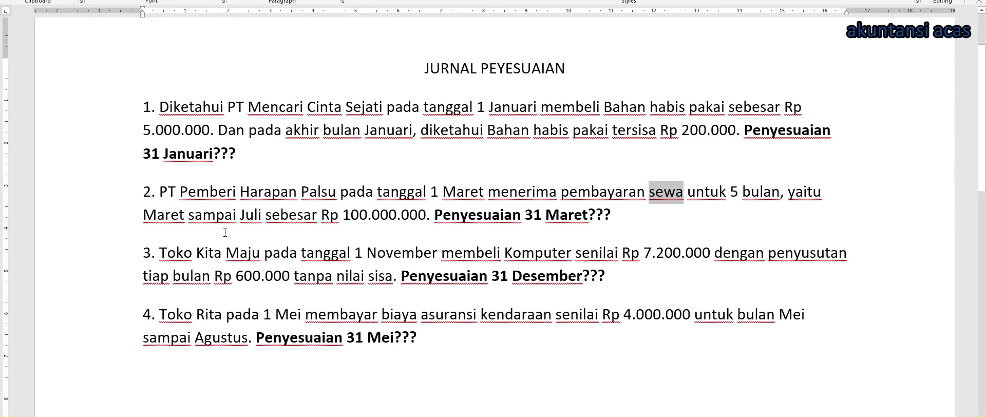
left_click(651, 198)
left_click_drag(684, 198, 652, 198)
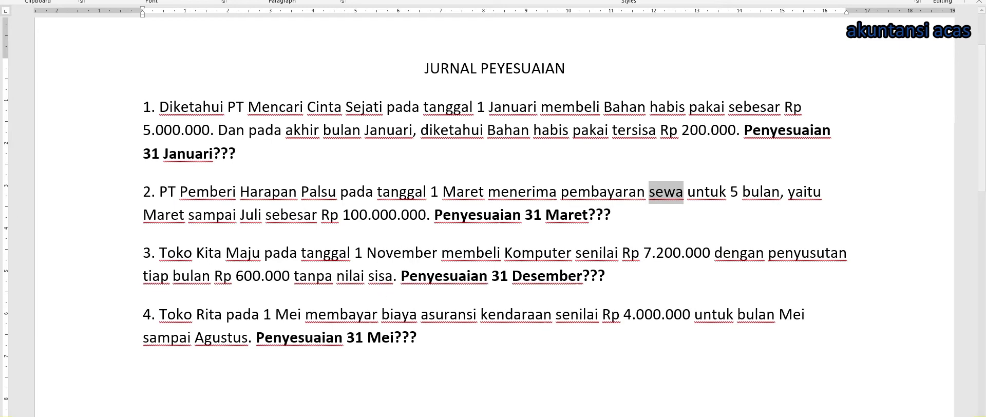
Step: Return to the Excel journal and clear the black fill from the adjustment date cells H6:H7
key("alt+Tab")
left_click(144, 156)
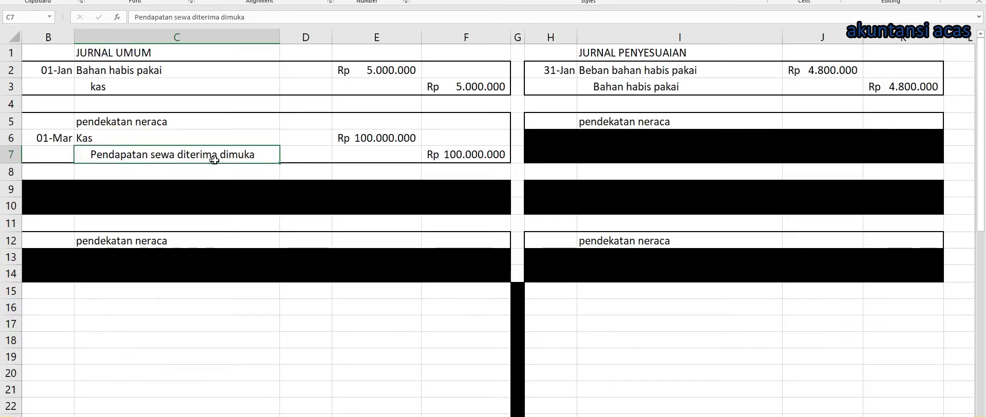
left_click(242, 141)
key("Down")
left_click(559, 134)
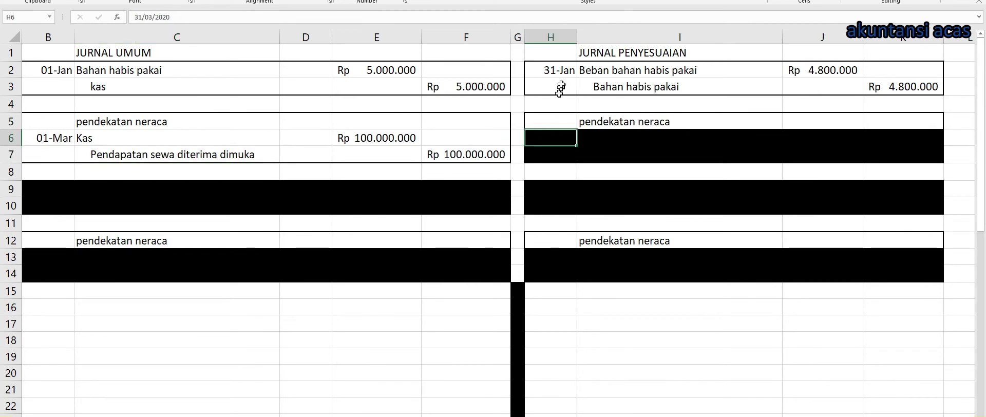
left_click_drag(557, 135, 550, 155)
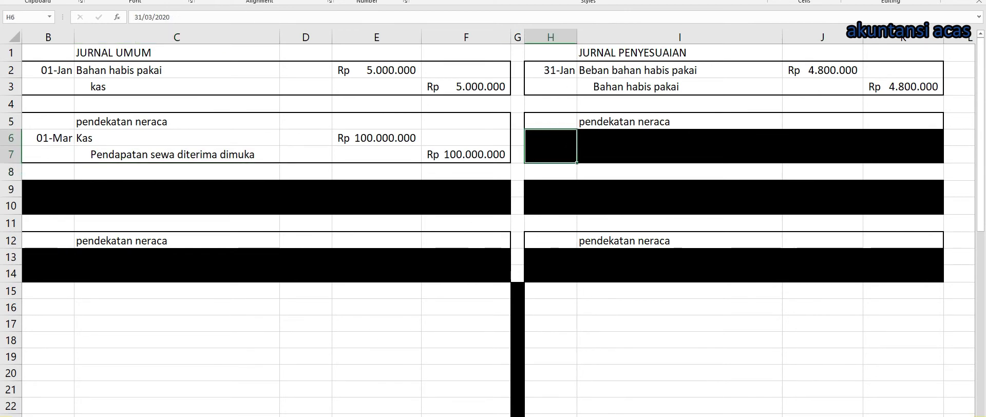
Step: Check problem 2's rent amount and period in Word, and clear the black fill from adjustment account cell I6 in Excel
key("alt+Tab")
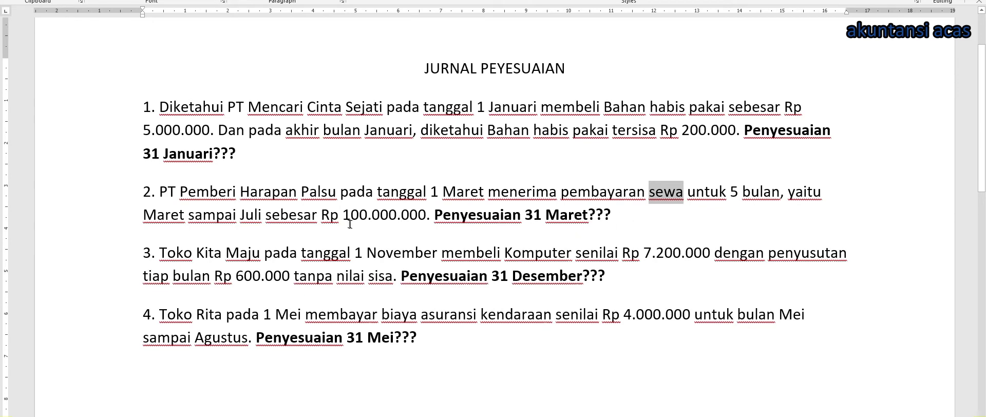
left_click_drag(346, 216, 418, 217)
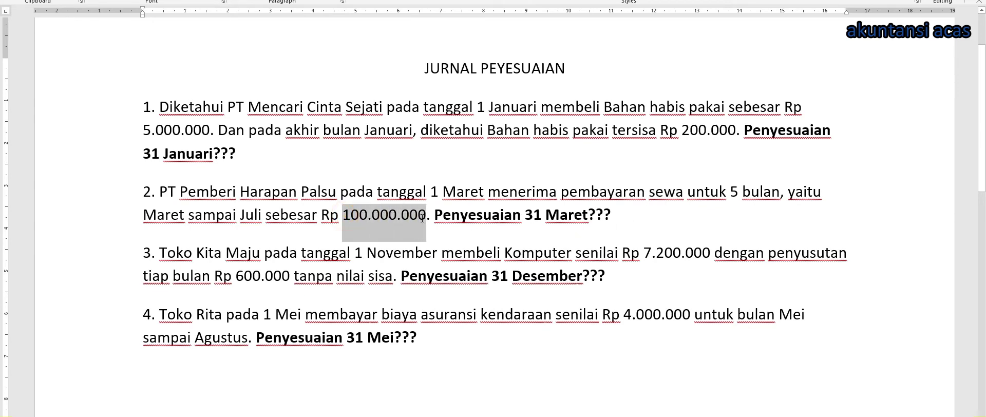
left_click_drag(731, 193, 771, 194)
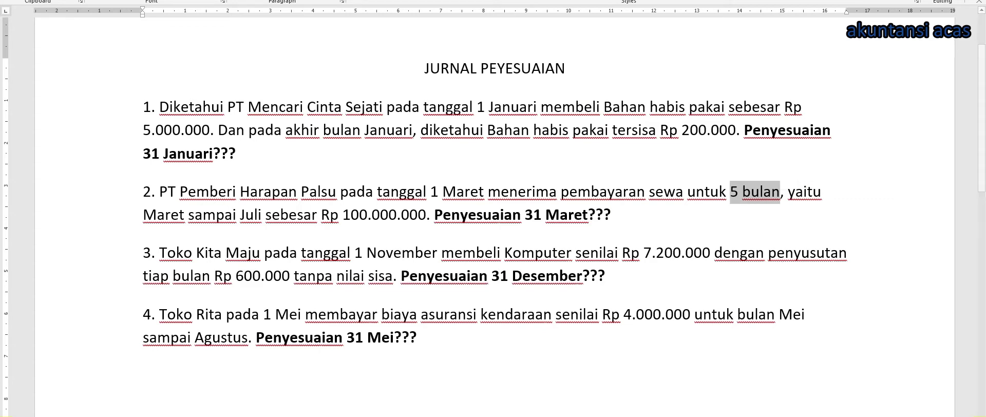
key("alt+Tab")
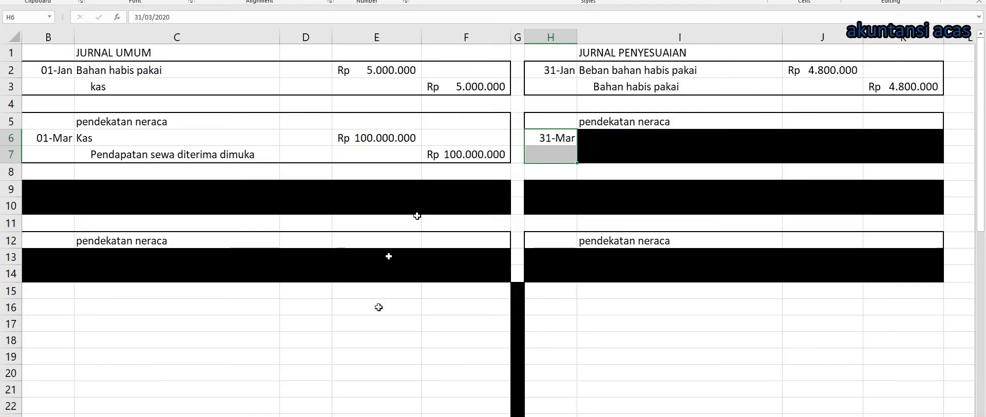
left_click(632, 139)
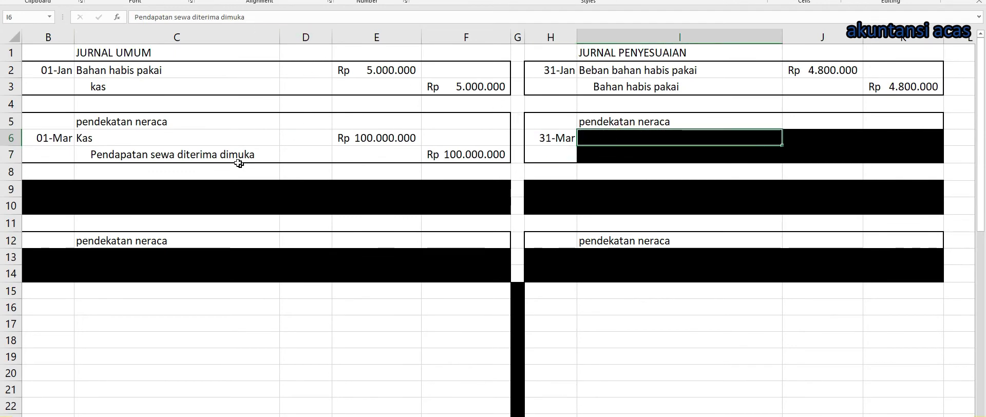
left_click(133, 155)
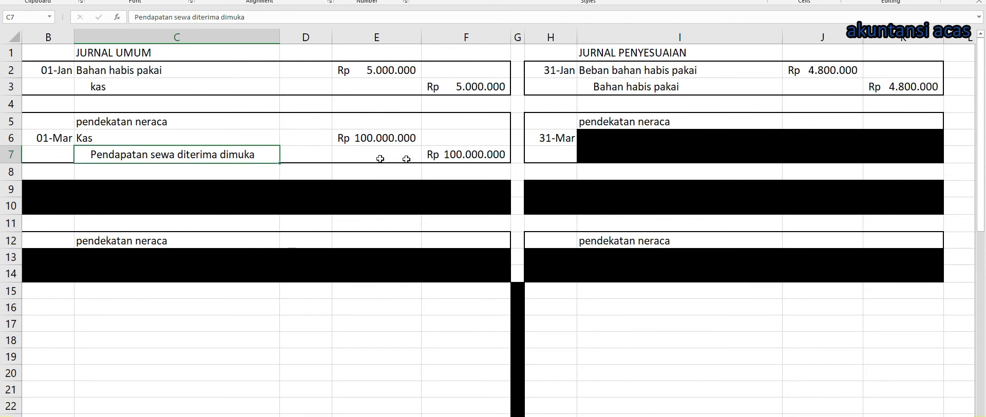
left_click(637, 139)
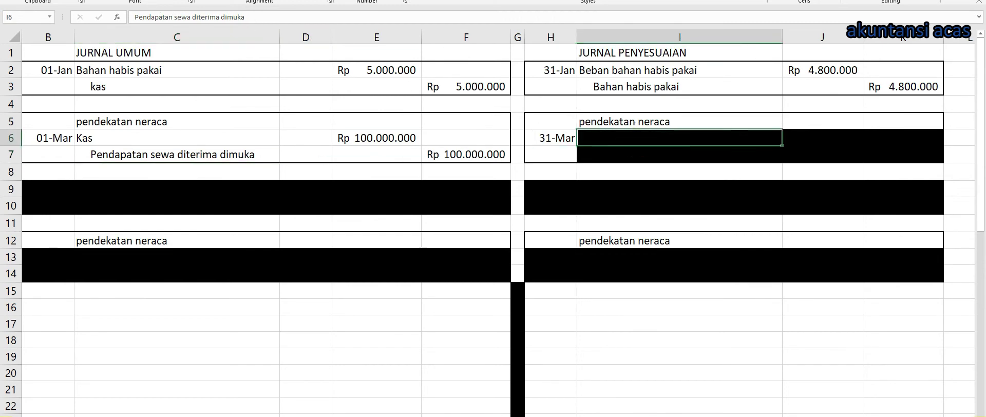
Step: Check the rental duration in Word's problem 2, and clear the black fill from adjustment cells J6:K6 in Excel
left_click(832, 134)
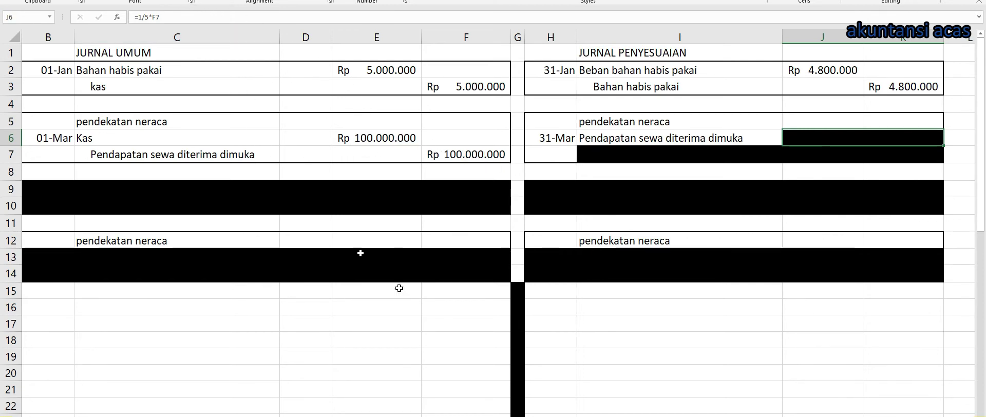
key("alt+Tab")
left_click_drag(732, 192, 773, 192)
key("alt+Tab")
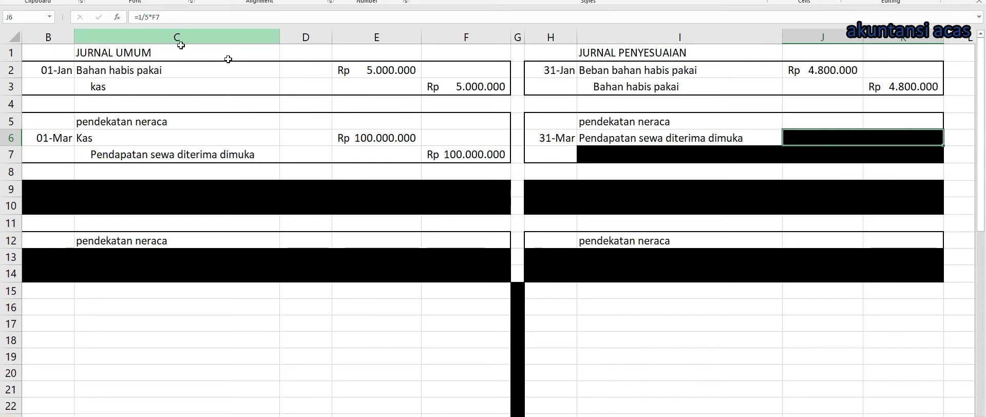
left_click(406, 140)
left_click(836, 137)
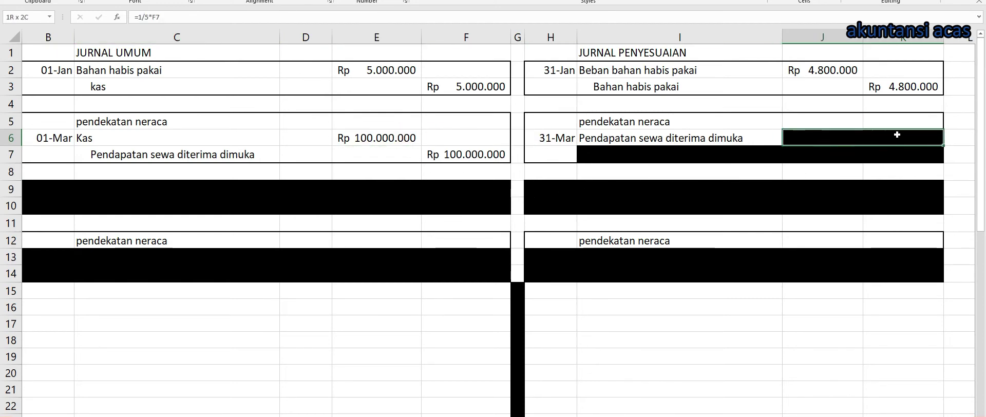
Step: Clear the black fill from the March adjustment's credit line in cells I7:K7
left_click_drag(656, 154, 848, 151)
left_click_drag(886, 154, 885, 154)
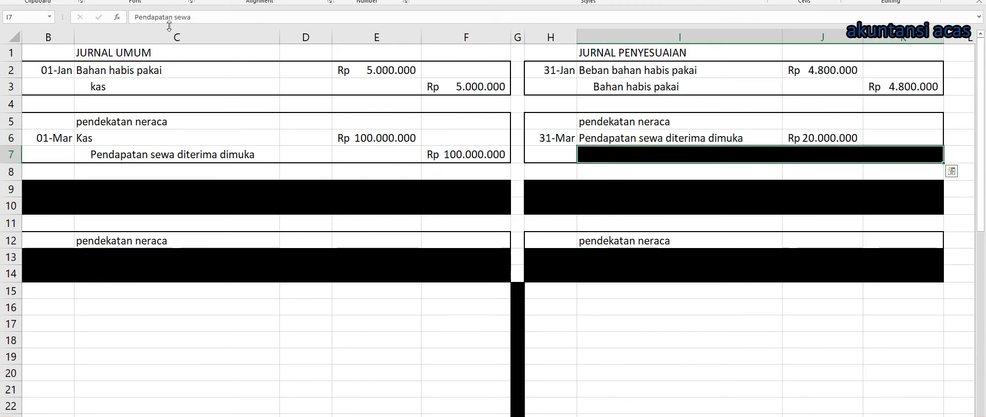
left_click(882, 162)
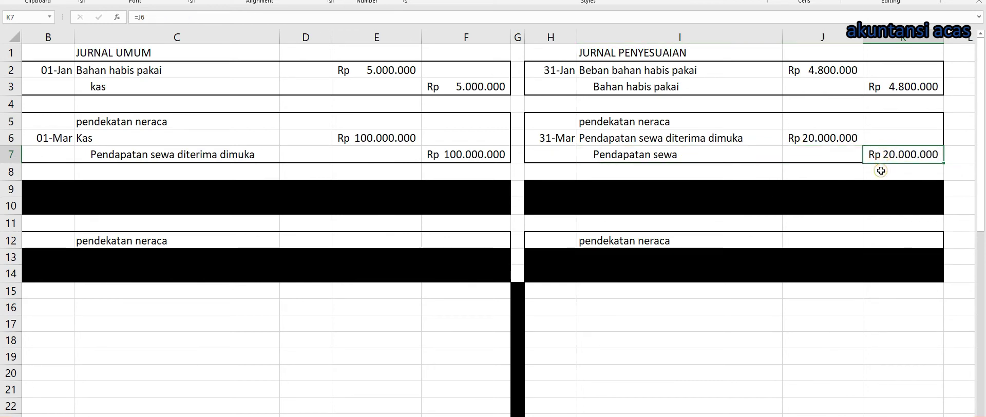
left_click(881, 171)
Step: Compare the Pendapatan sewa adjustment line and the pendekatan neraca label with the 1 Maret date and rent amount in Word's problem 2
left_click(650, 155)
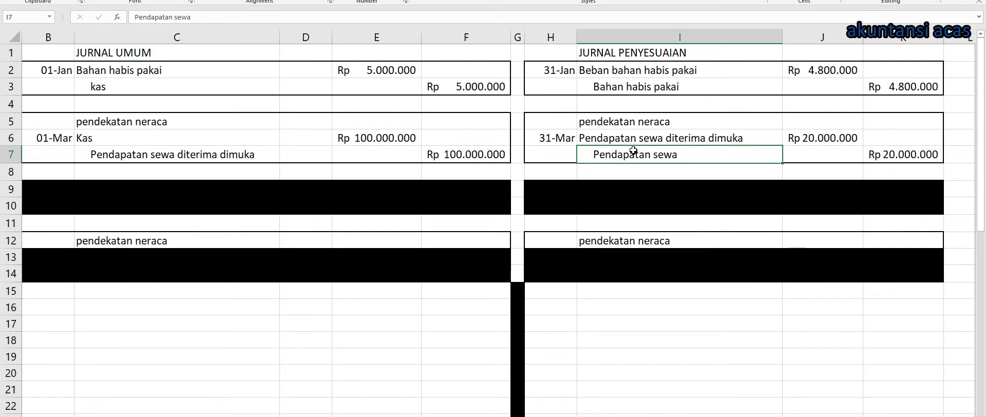
left_click(168, 121)
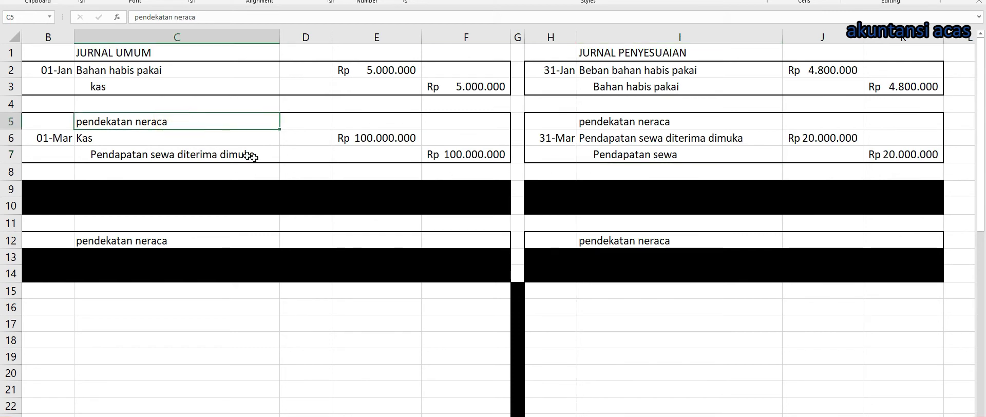
left_click_drag(654, 161, 881, 155)
left_click(685, 169)
left_click_drag(667, 156, 917, 155)
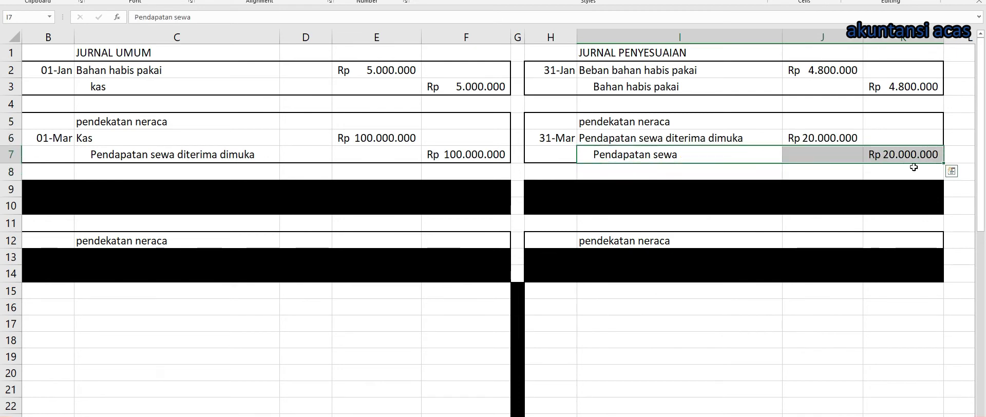
key("alt+Tab")
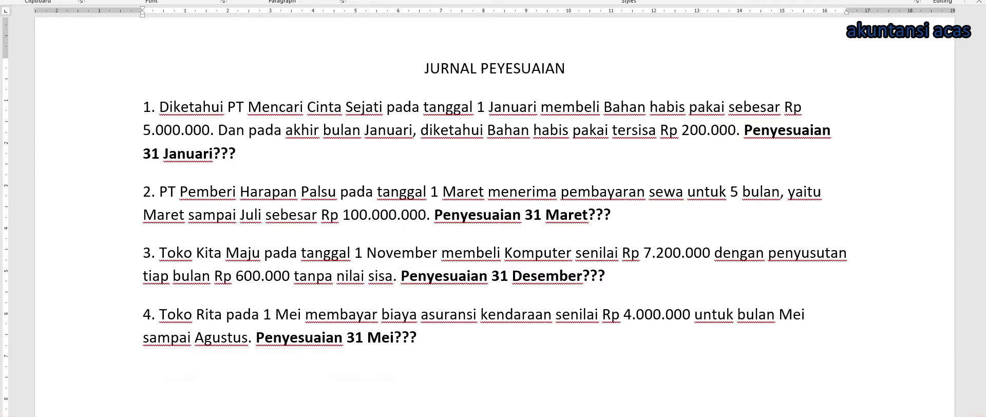
left_click_drag(430, 192, 486, 192)
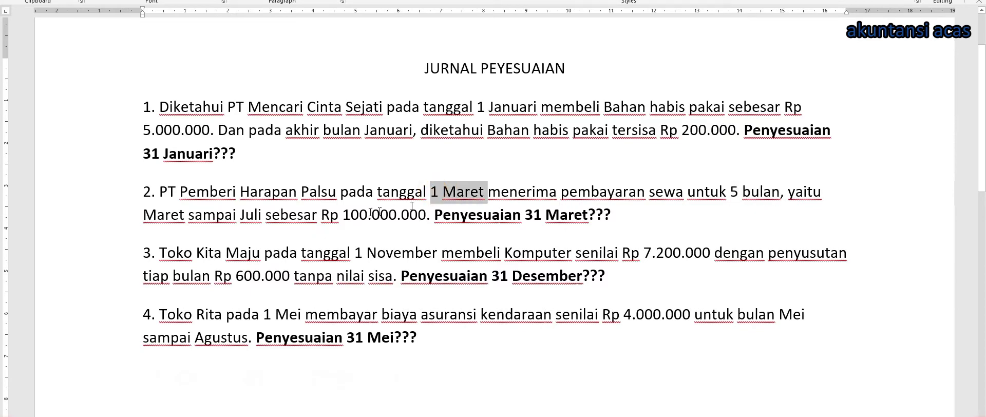
left_click_drag(340, 218, 426, 217)
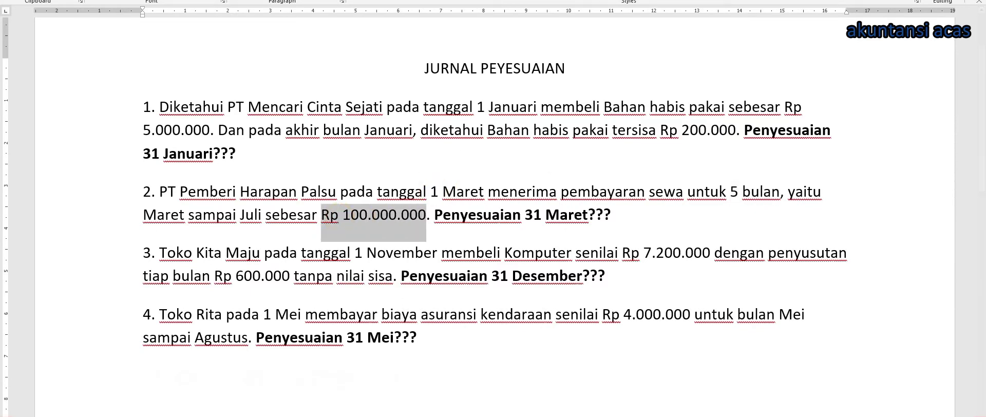
Step: Return to the Excel journal's Pendapatan sewa line and note 80juta beneath the March adjustment in cell J8
left_click(365, 408)
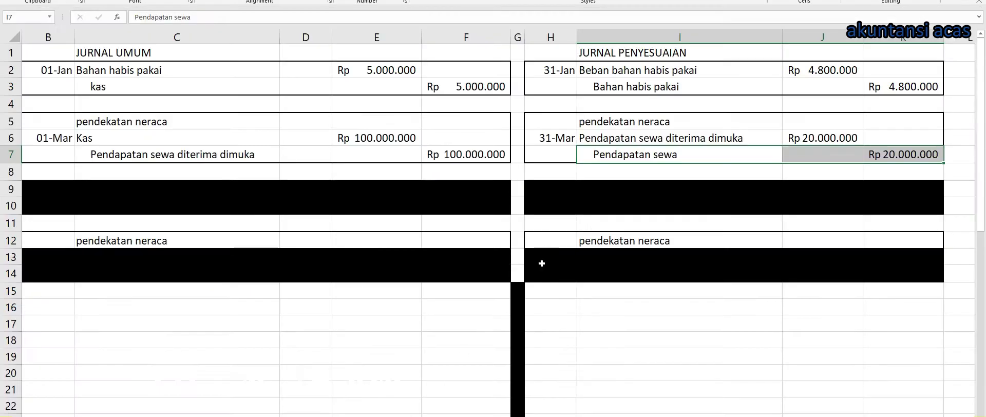
left_click(593, 159)
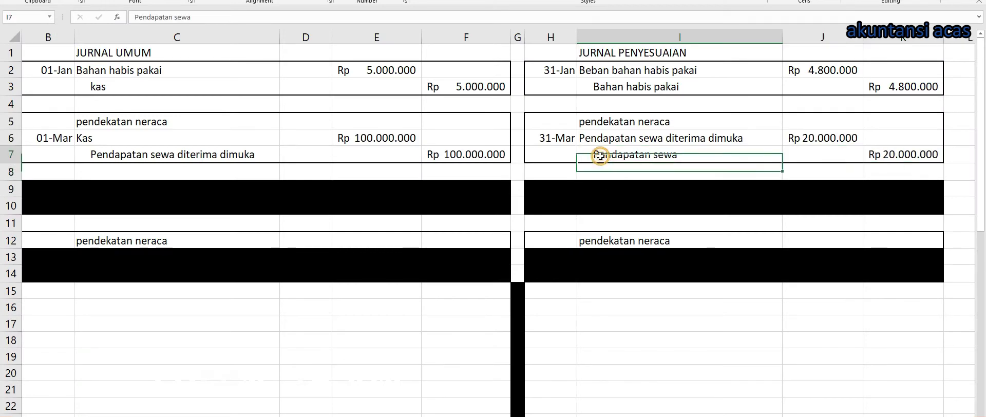
left_click(895, 150, "shift")
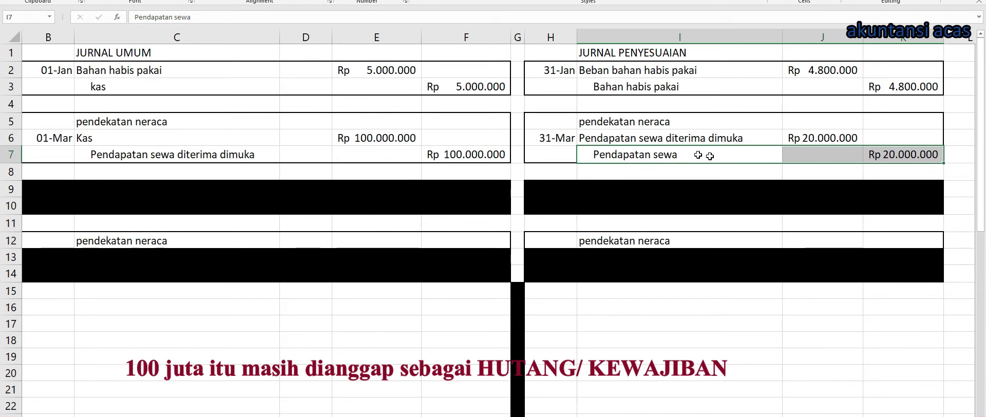
left_click(852, 175)
type("80juta")
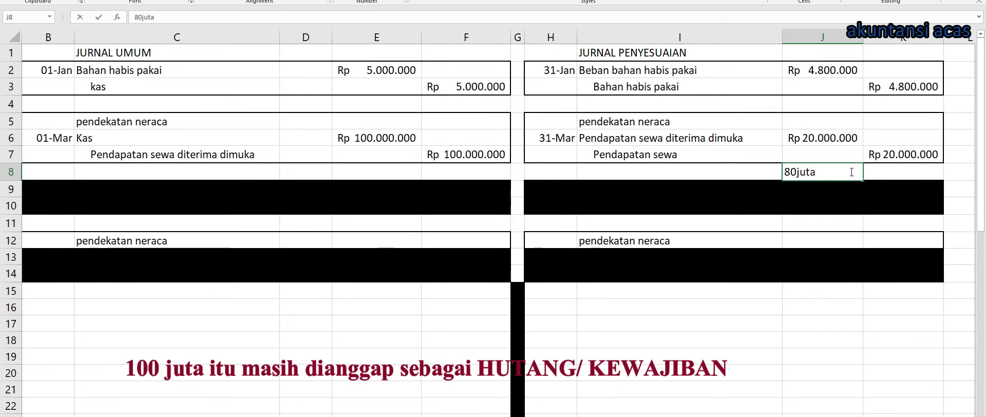
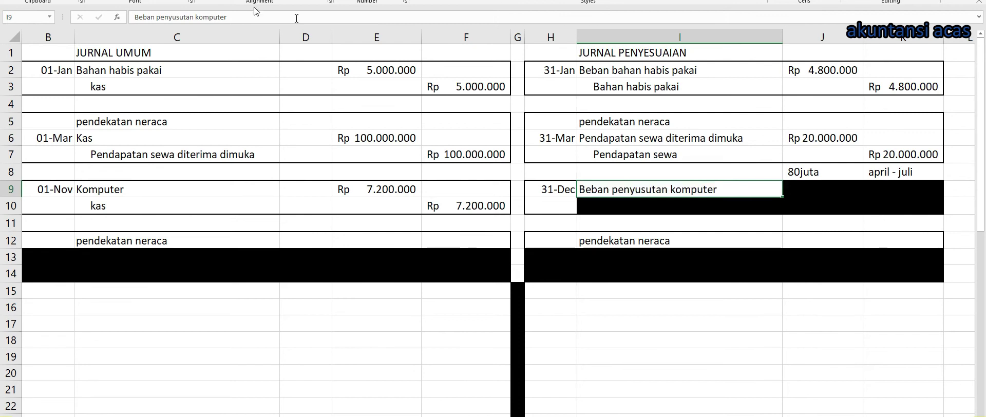
Step: Check the computer's purchase price and the two-month depreciation amount in Word's problem 3 workings against adjustment cell J9
left_click(807, 190)
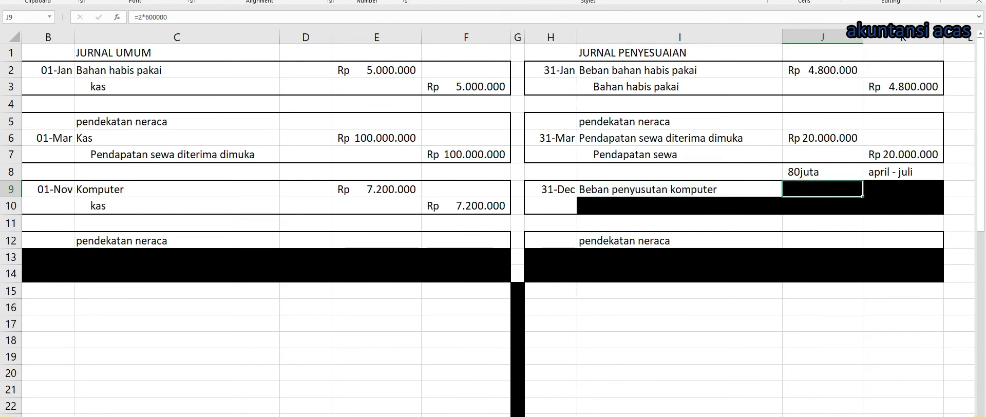
mouse_move(341, 416)
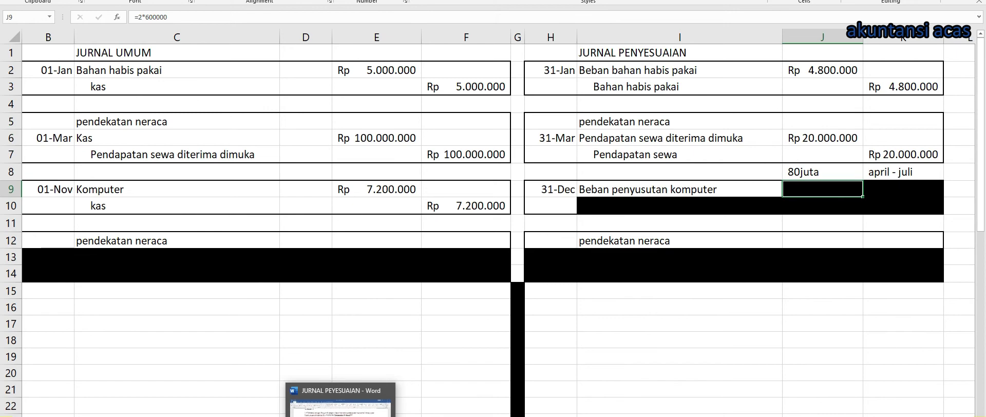
left_click(340, 405)
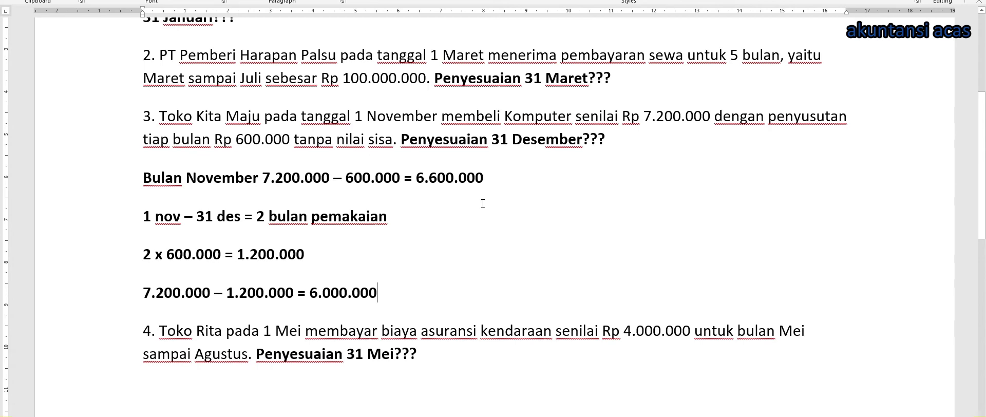
key("alt+Tab")
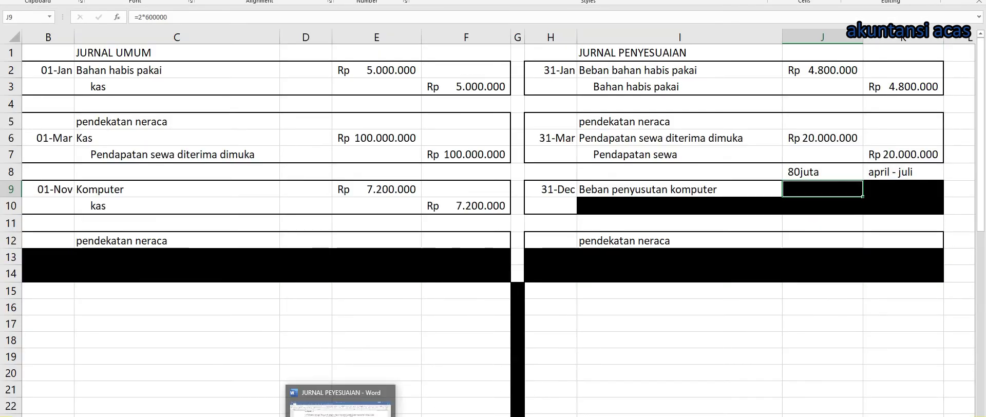
key("alt+Tab")
left_click_drag(645, 116, 705, 117)
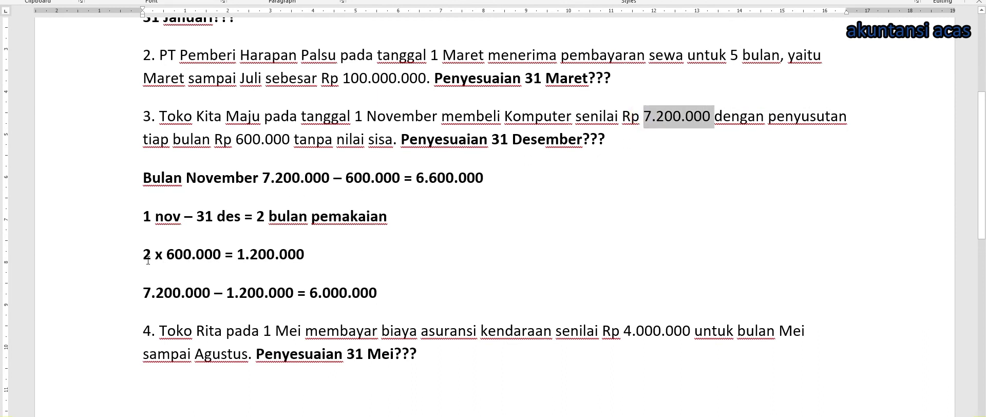
left_click_drag(237, 257, 305, 265)
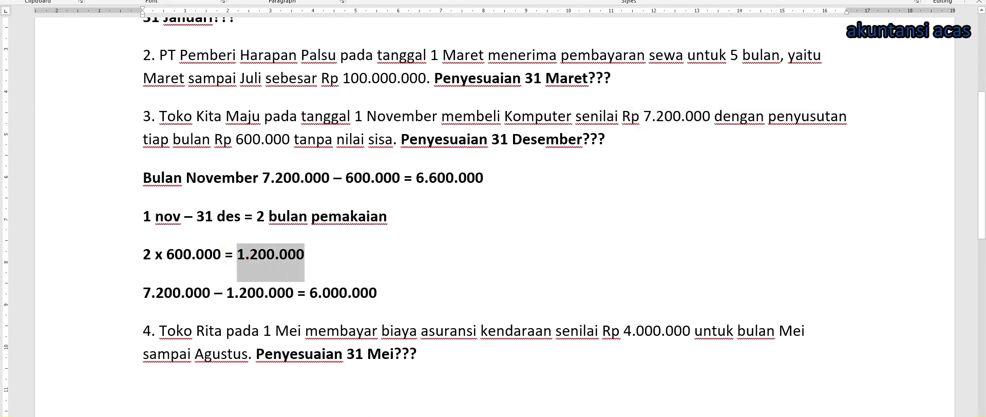
Step: Return to Excel and clear the black fill from the computer depreciation adjustment cells J9:K9 and I10:K10
key("alt+Tab")
left_click(806, 189)
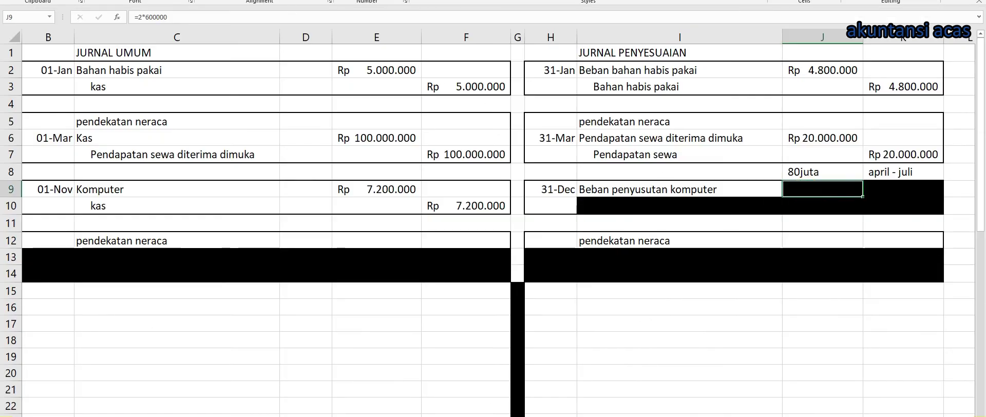
left_click(905, 189)
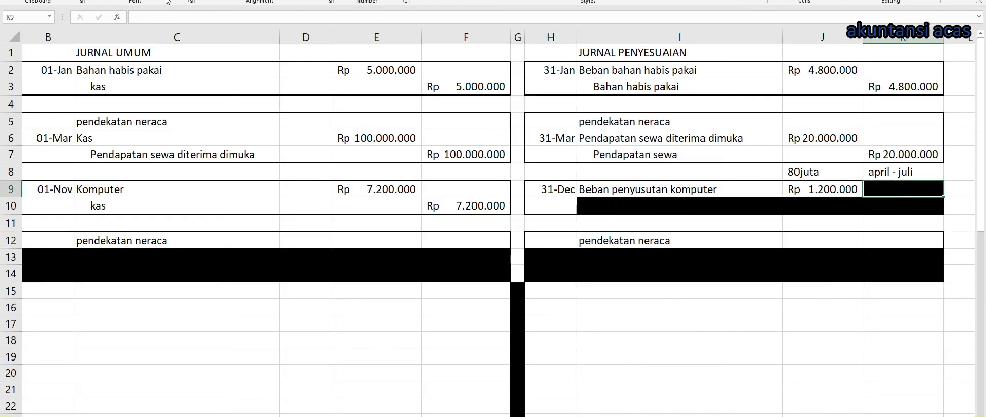
left_click_drag(603, 206, 884, 205)
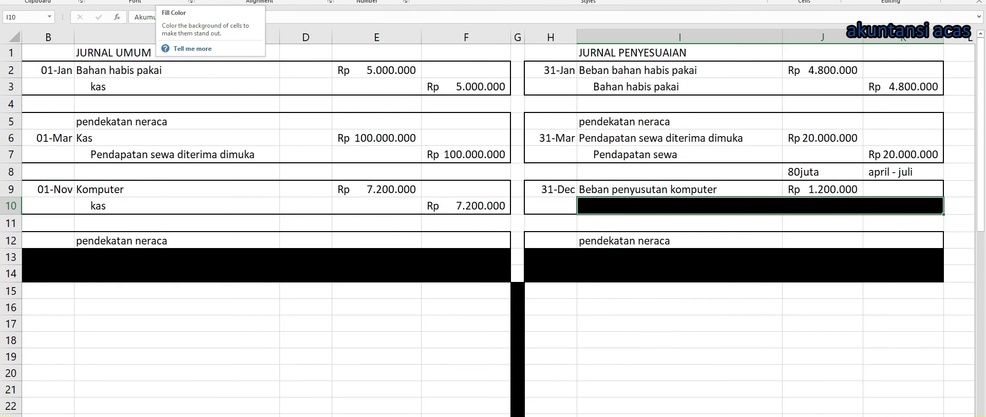
left_click(166, 1)
left_click(910, 209)
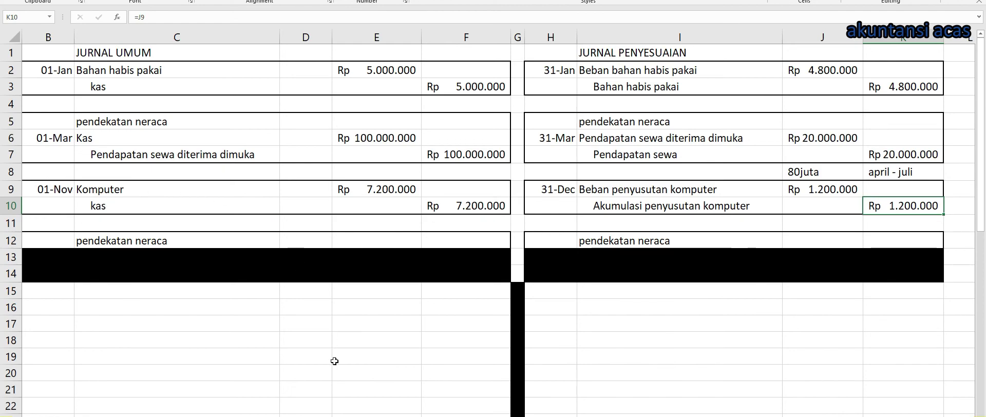
Step: Review problem 3's depreciation workings in Word, and return to Excel's pendekatan neraca heading for the next adjustment in I12
key("alt+Tab")
double_click(271, 255)
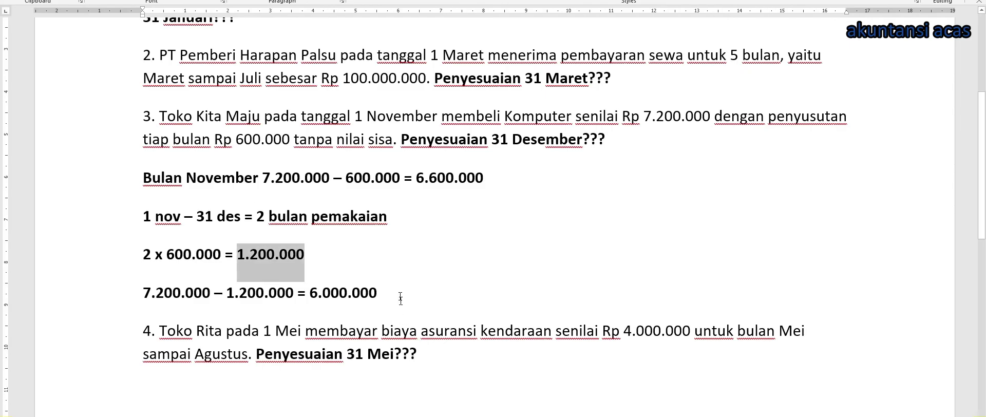
left_click_drag(401, 297, 2, 157)
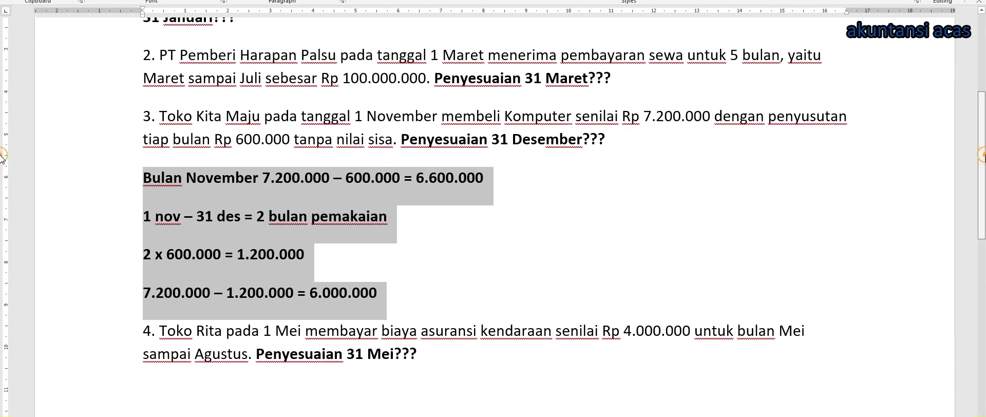
scroll(2, 156, "down", 3)
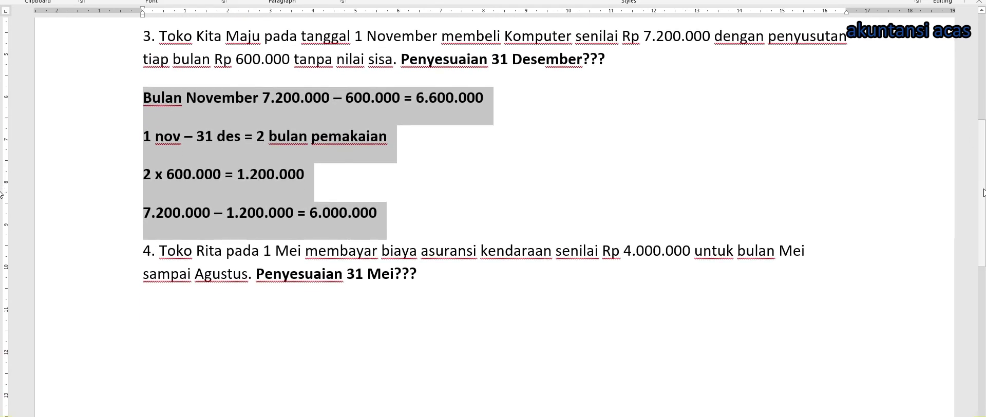
key("alt+Tab")
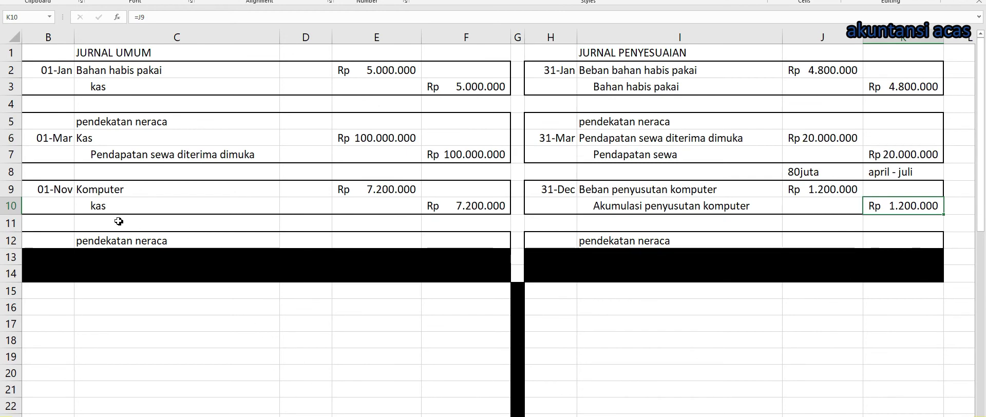
left_click(635, 239)
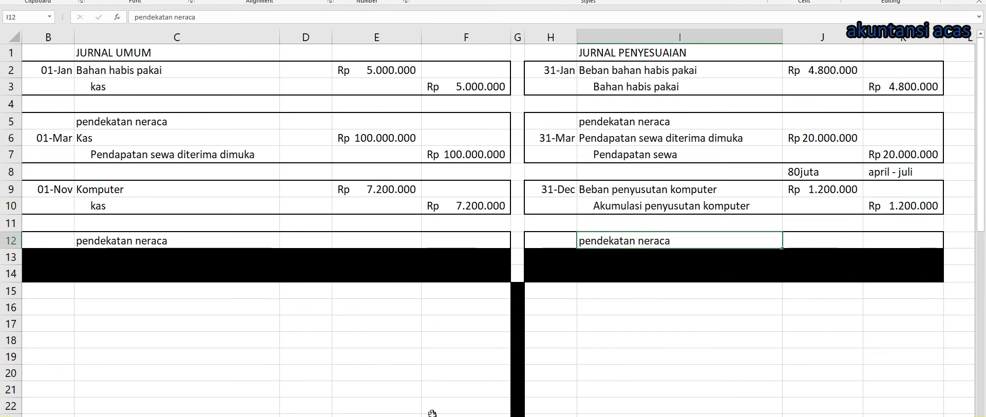
Step: Examine problem 4 on Toko Rita's vehicle insurance payment and its 31 Mei adjustment question in Word, looking back over the earlier problems
key("alt+Tab")
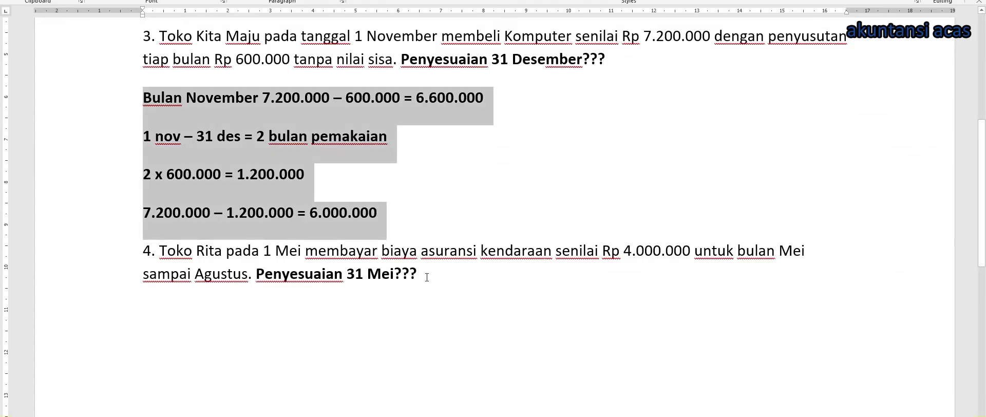
left_click(426, 277)
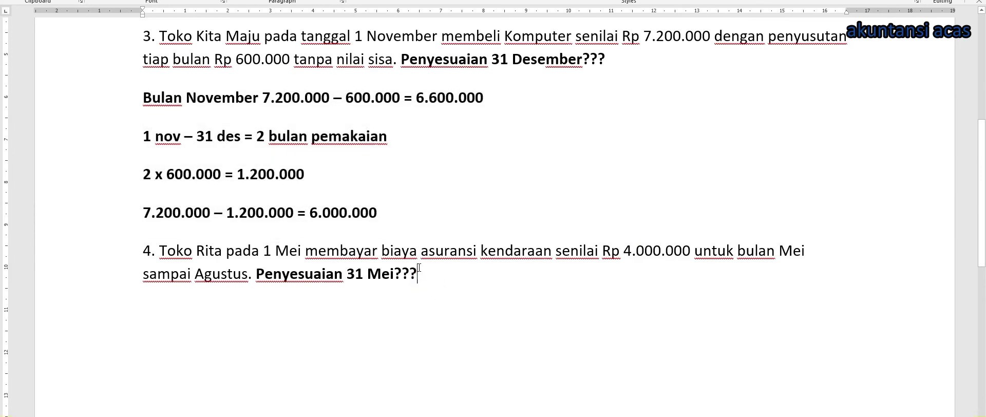
left_click(255, 274)
left_click_drag(160, 253, 233, 253)
left_click(314, 274)
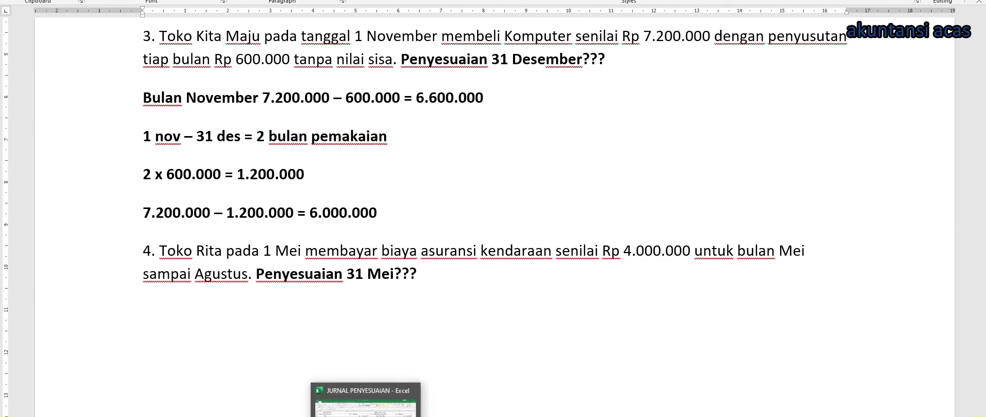
scroll(1, 201, "up", 3)
scroll(2, 200, "up", 1)
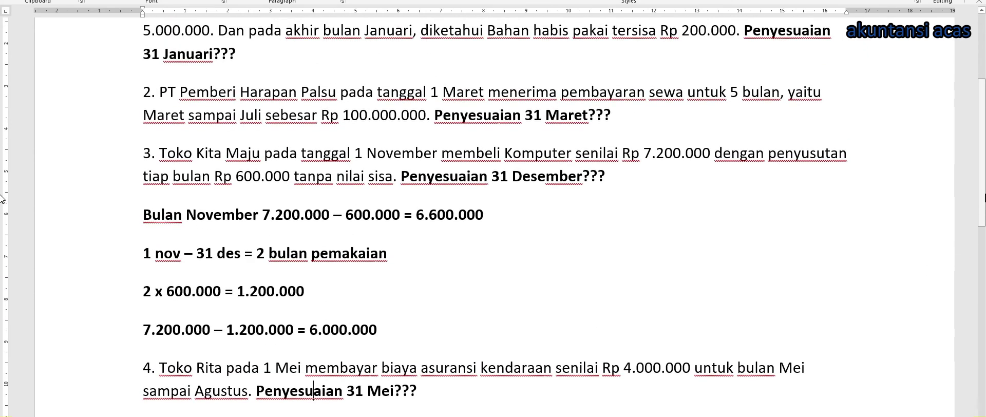
Step: Compare the pendekatan neraca headings in C5 and C12 of Excel's general journal, and return to Word to reread problem 4
left_click(625, 146)
key("alt+Tab")
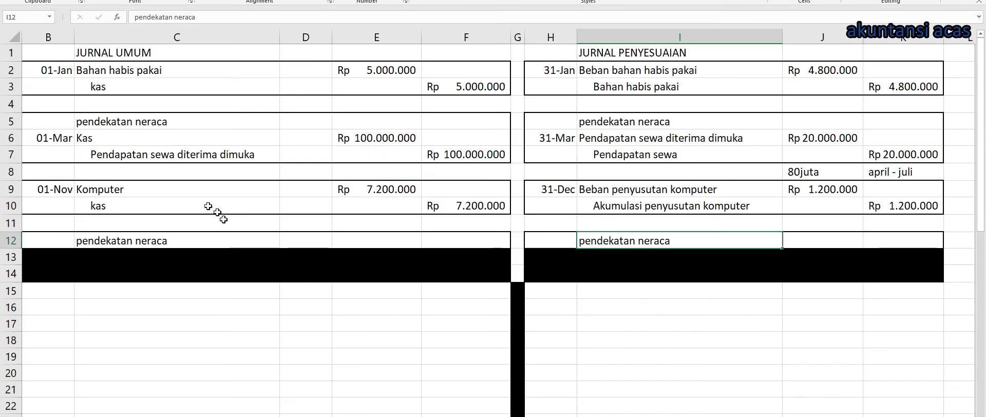
left_click(147, 122)
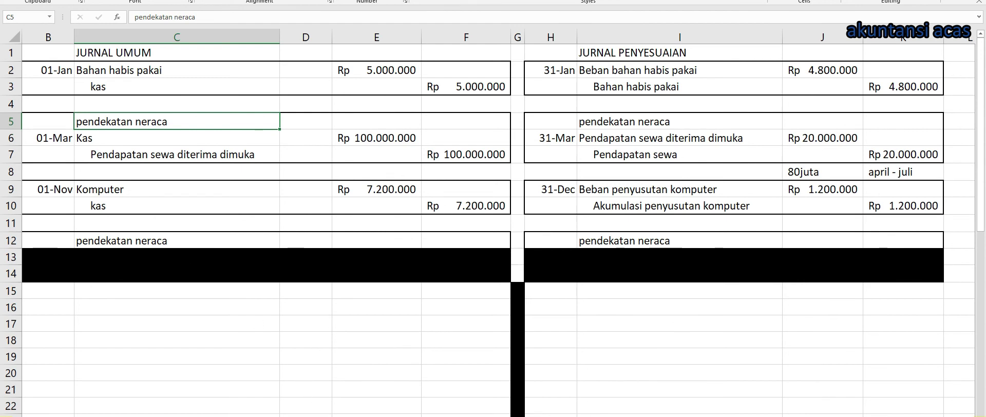
mouse_move(340, 416)
left_click(167, 201)
left_click(143, 126)
left_click(188, 241)
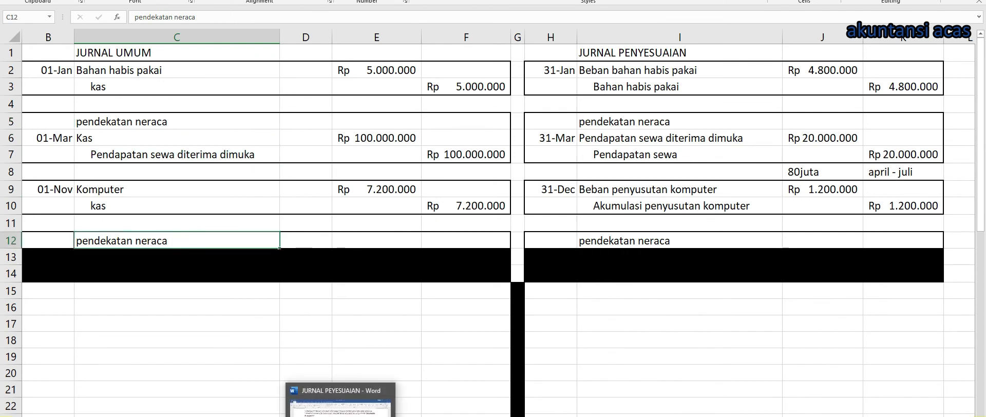
left_click(340, 408)
scroll(982, 192, "down", 2)
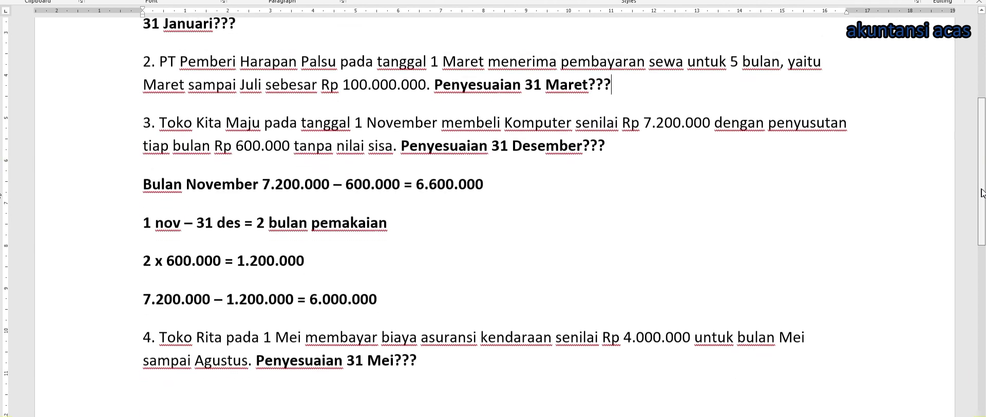
scroll(982, 193, "down", 1)
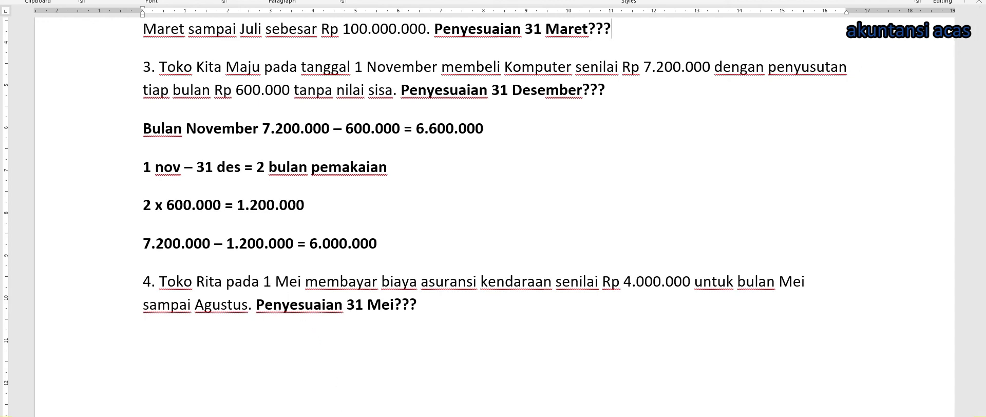
Step: Switch to Excel and clear the black fill from the vehicle insurance general journal entry in B13:F14
mouse_move(366, 413)
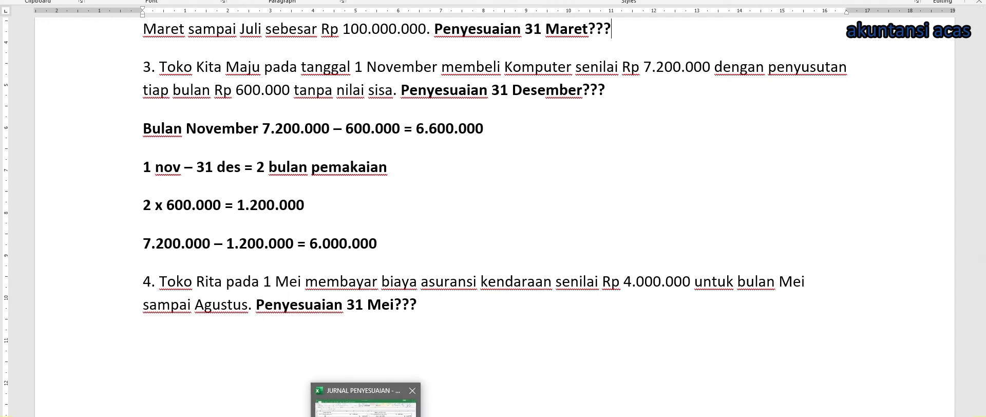
left_click(366, 409)
left_click(41, 242)
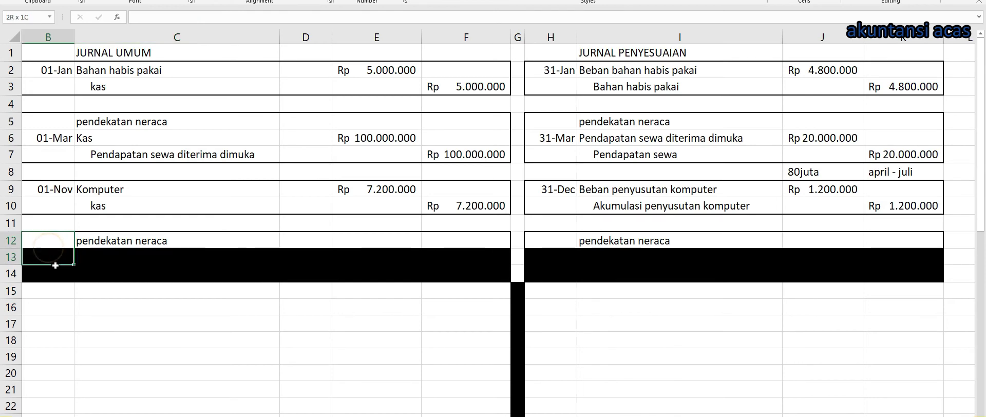
left_click(53, 255)
left_click_drag(53, 256, 473, 258)
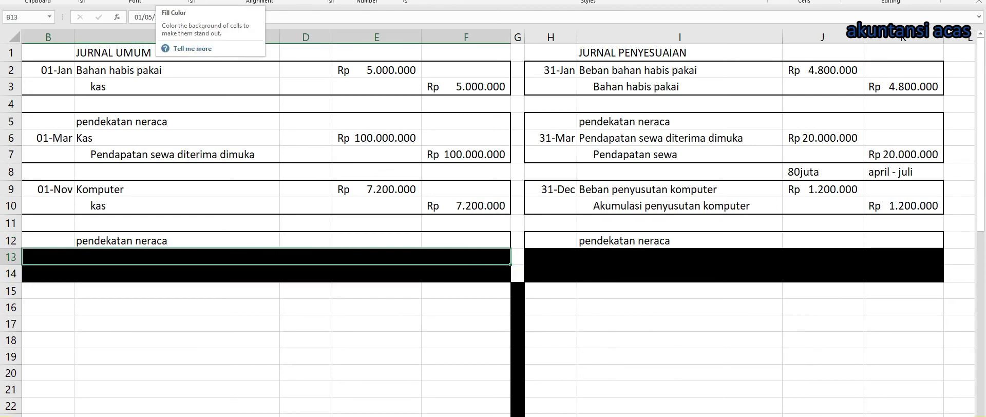
left_click(159, 1)
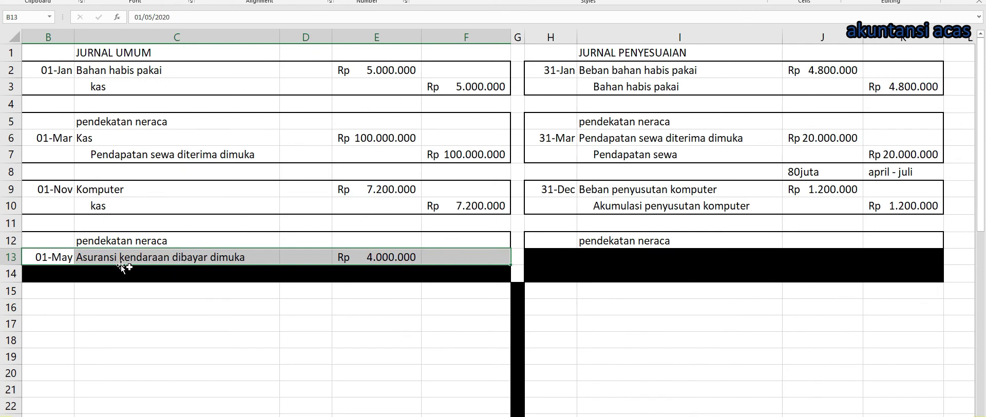
left_click_drag(58, 277, 452, 272)
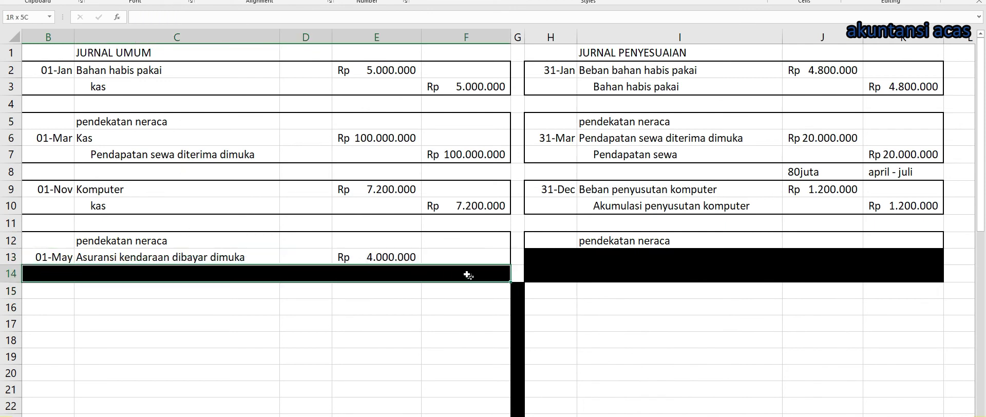
left_click(439, 278)
Step: Check problem 4's payment amount and final coverage month in Word against the insurance general journal entry in Excel
key("alt+Tab")
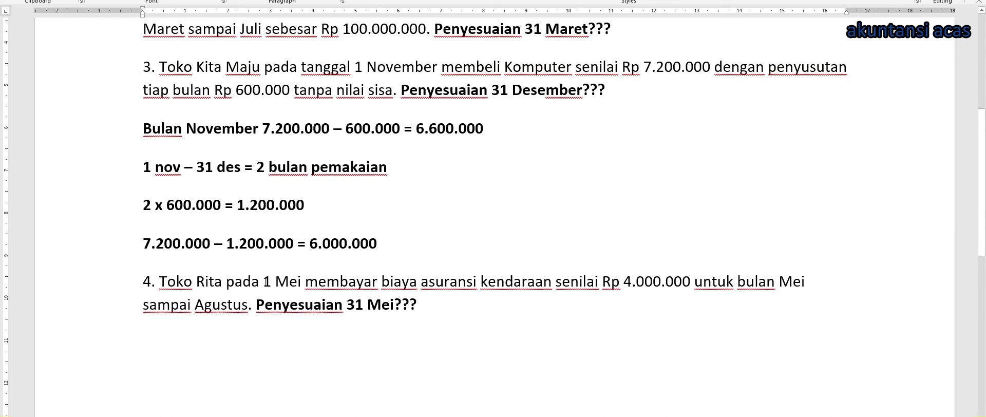
double_click(631, 284)
left_click_drag(607, 283, 691, 283)
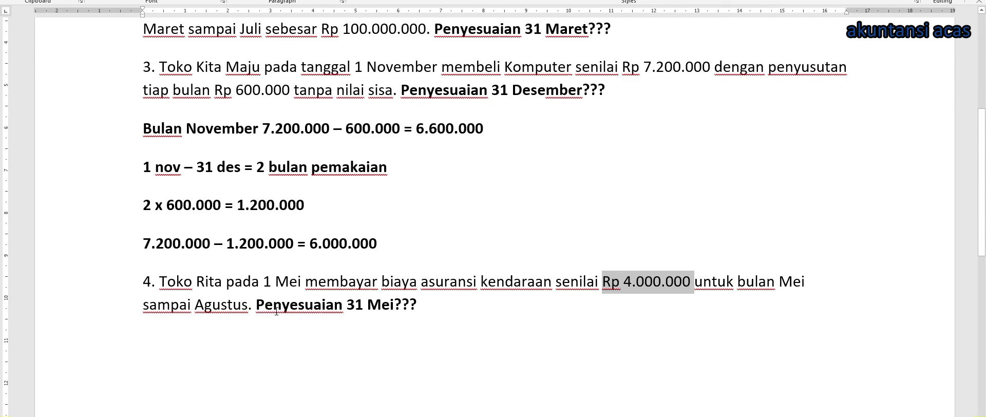
left_click_drag(197, 307, 251, 312)
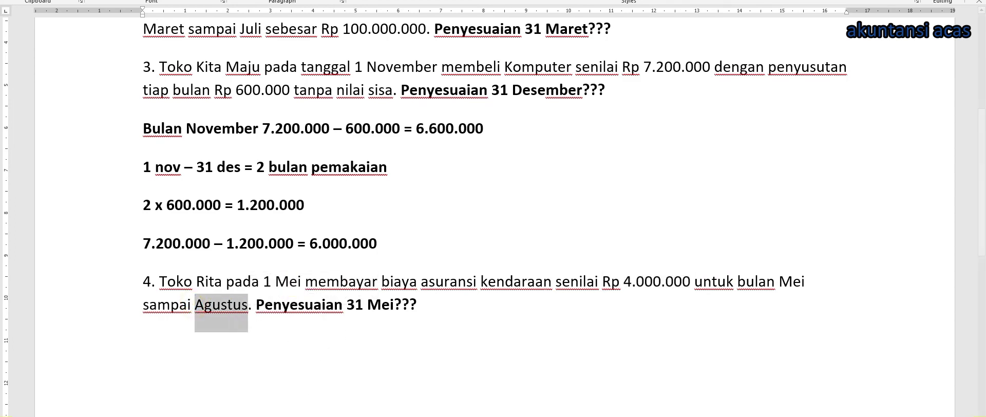
key("alt+Tab")
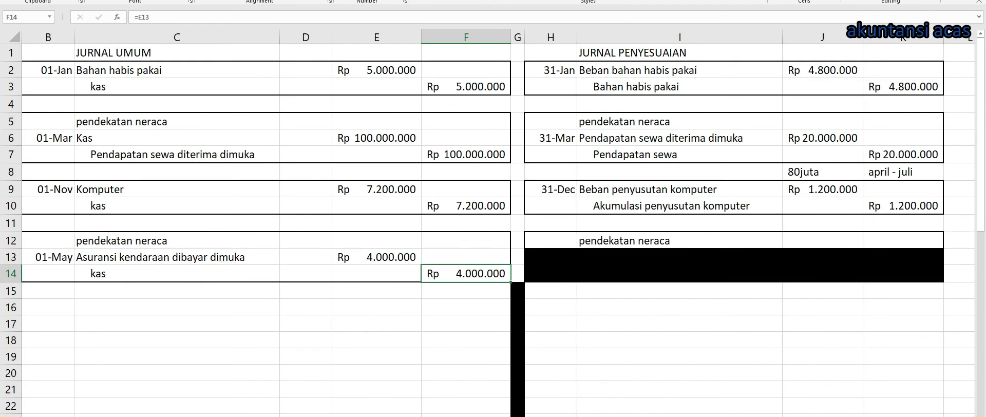
Step: Return to Word and examine problem 4's payment amount, its Mei sampai Agustus period and the 31 Mei adjustment question
key("alt+Tab")
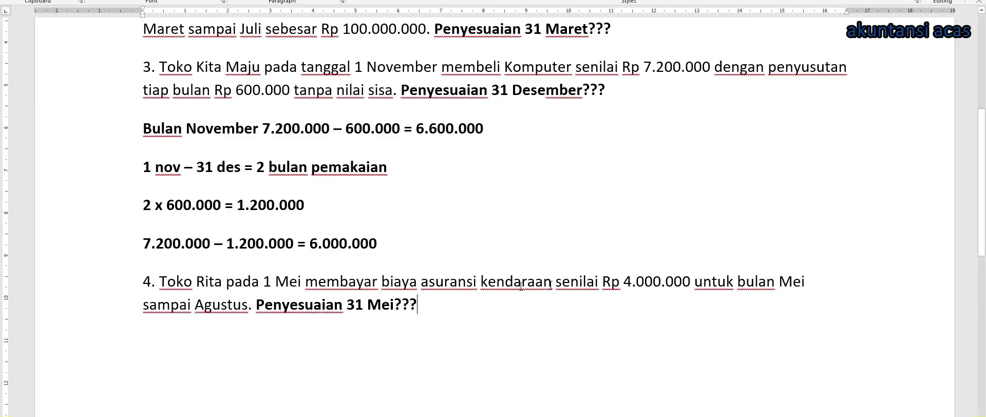
mouse_move(622, 281)
left_mouse_down()
mouse_move(693, 287)
mouse_move(606, 286)
left_mouse_up()
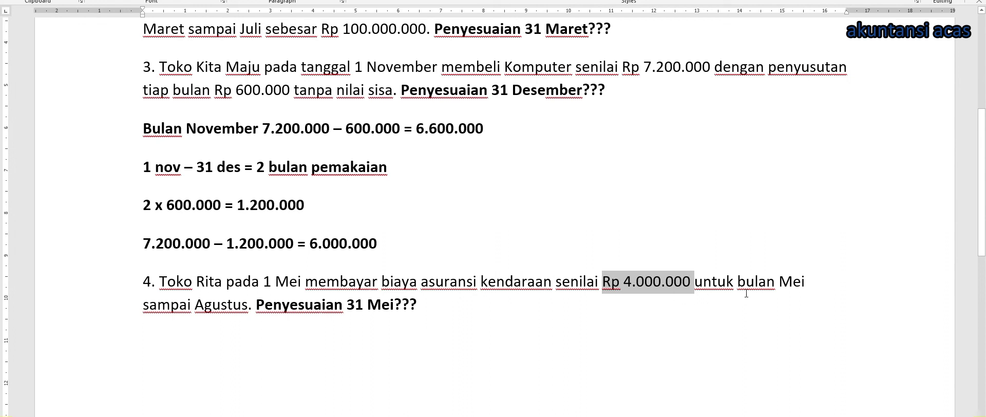
left_click_drag(776, 283, 805, 283)
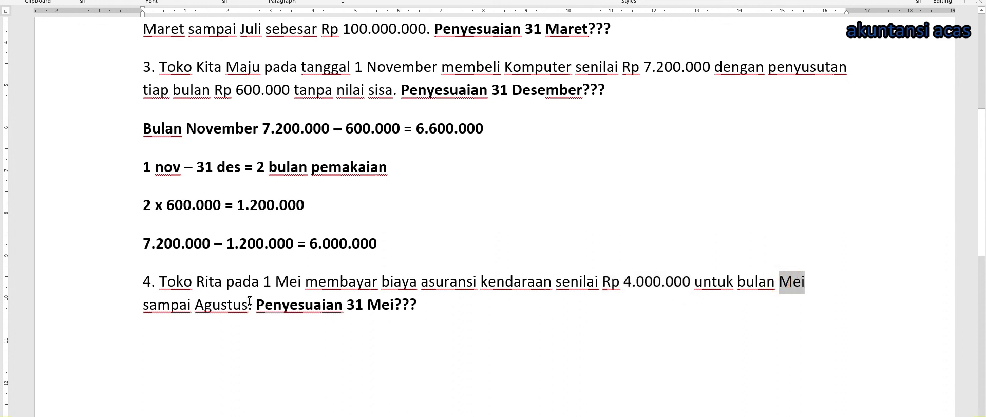
left_click_drag(249, 303, 169, 304)
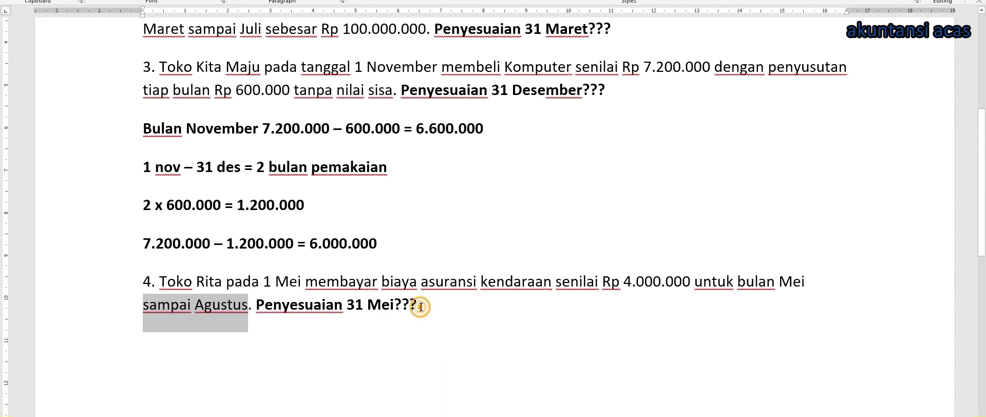
left_click_drag(418, 308, 297, 309)
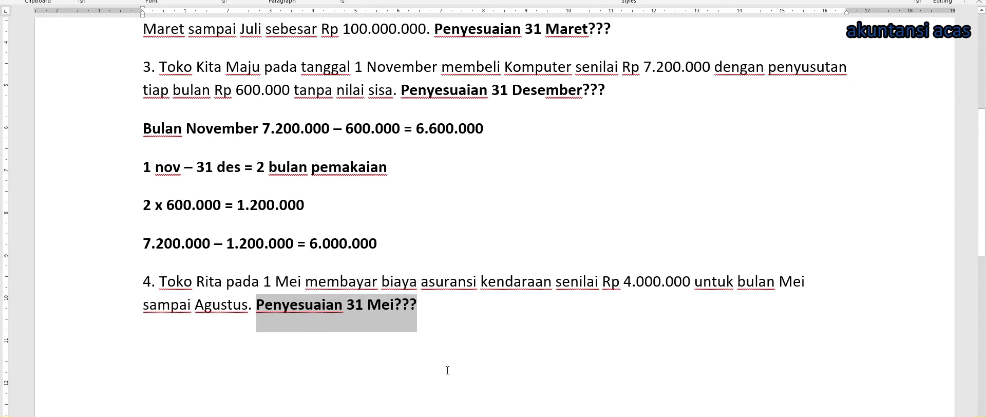